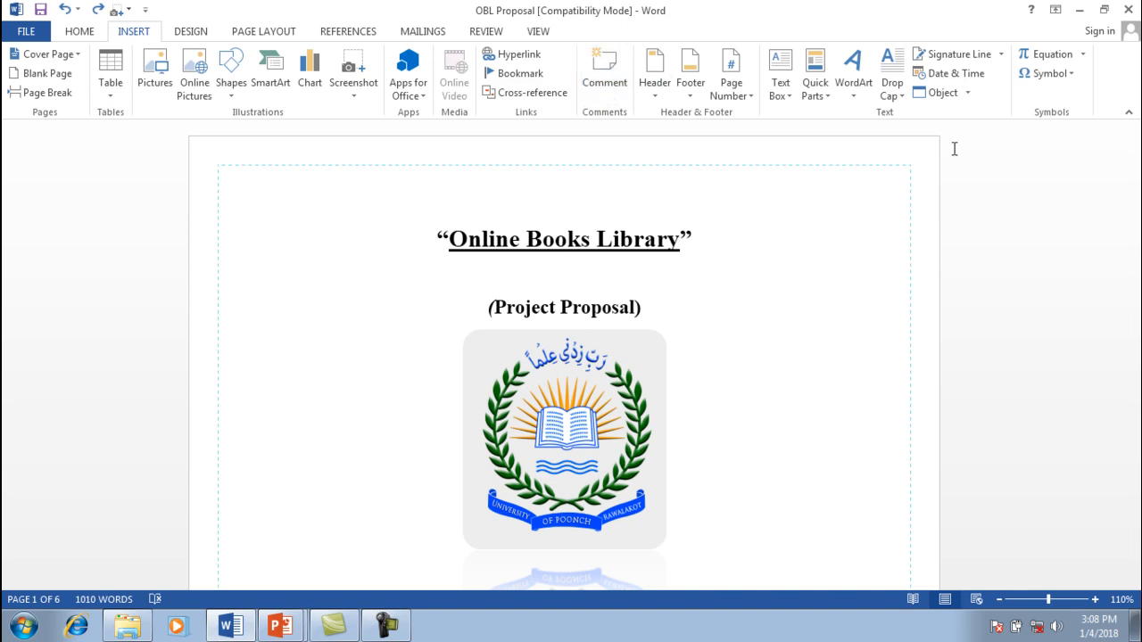
# - Add a comment to the table of contents reading "This is Table of contents remember for more help call me....."
pyautogui.moveTo(1133, 151); pyautogui.dragTo(1129, 318)
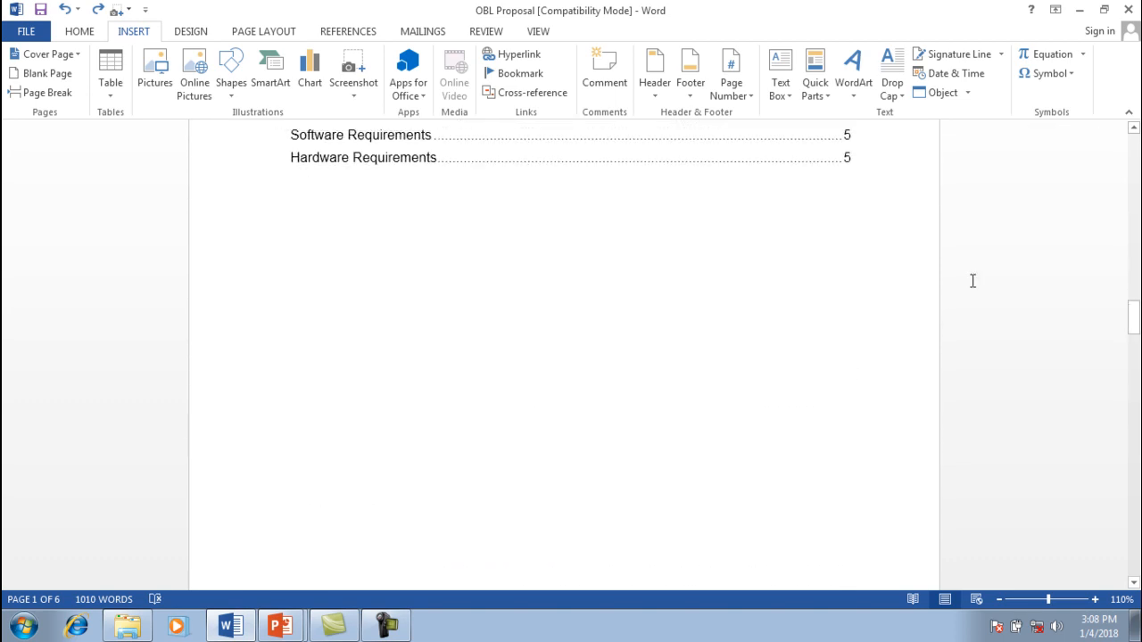
pyautogui.click(441, 157)
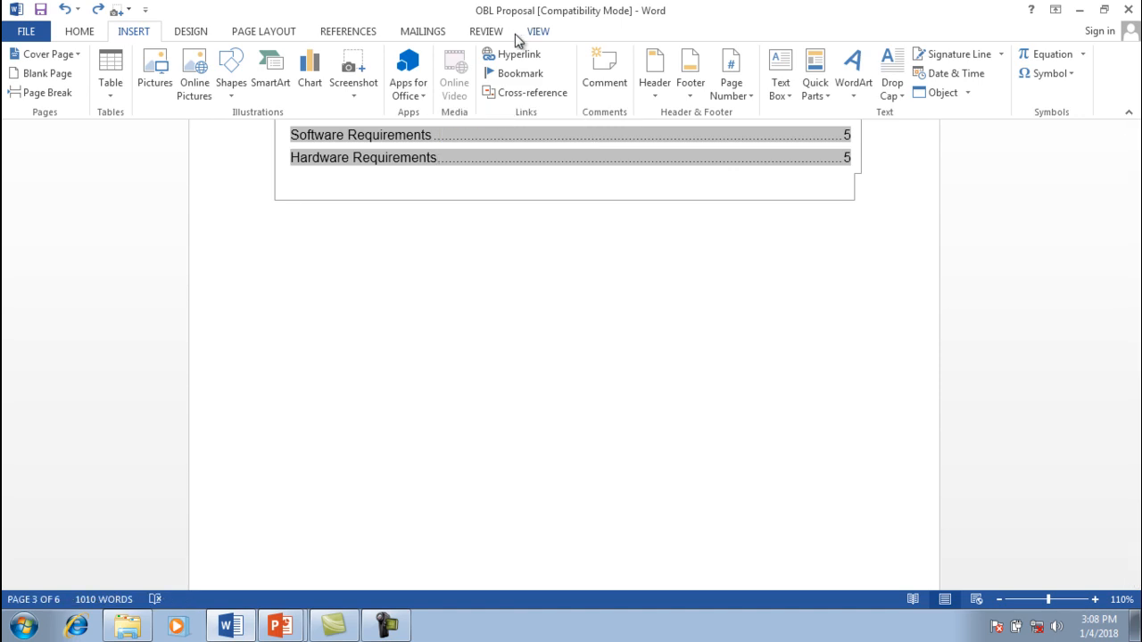
pyautogui.click(614, 86)
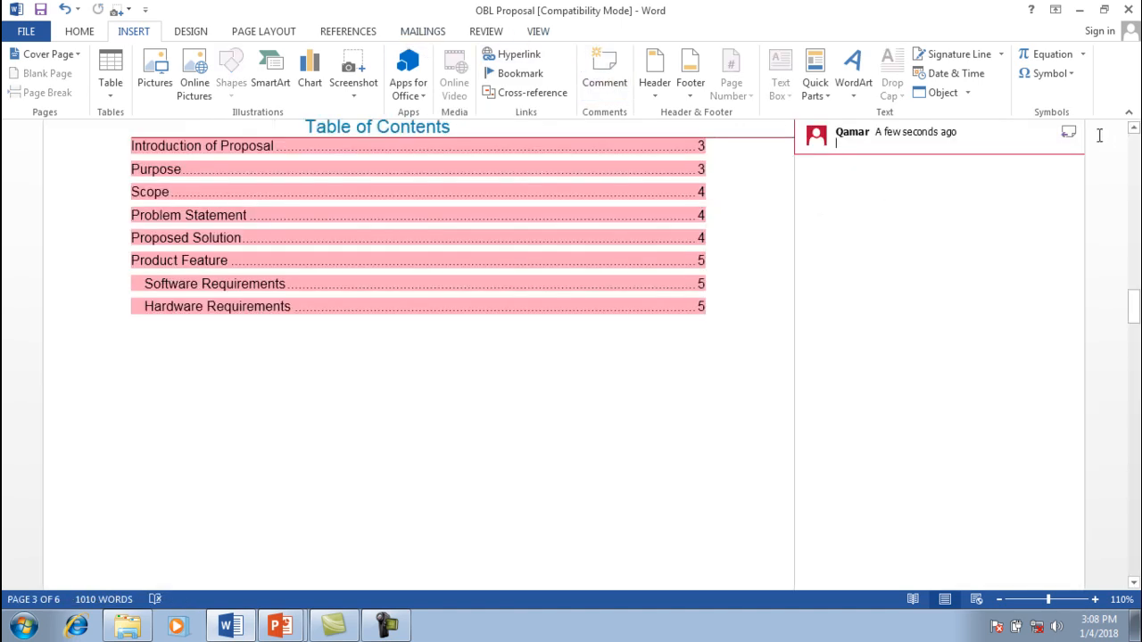
pyautogui.click(1133, 130)
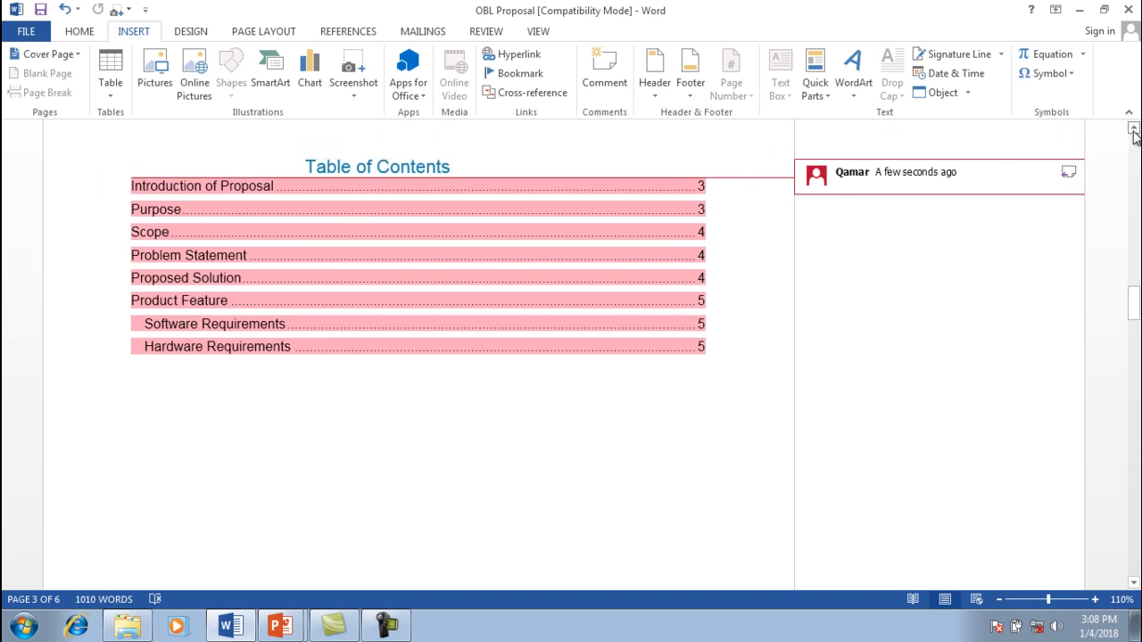
pyautogui.click(858, 185)
pyautogui.write('This is ')
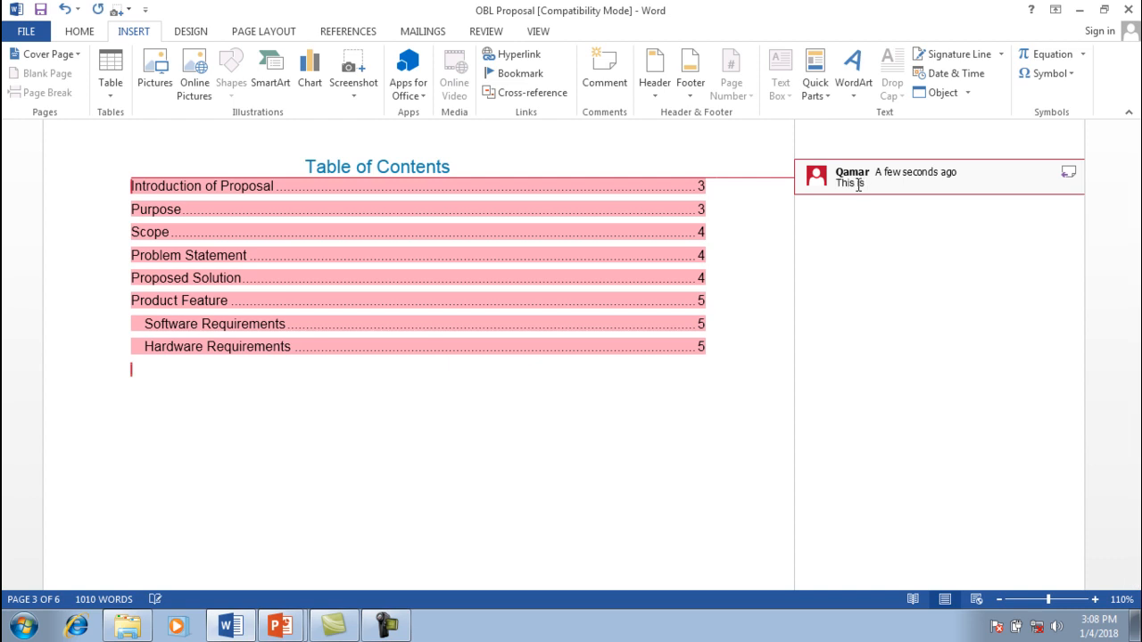
pyautogui.write('Table of contents remem')
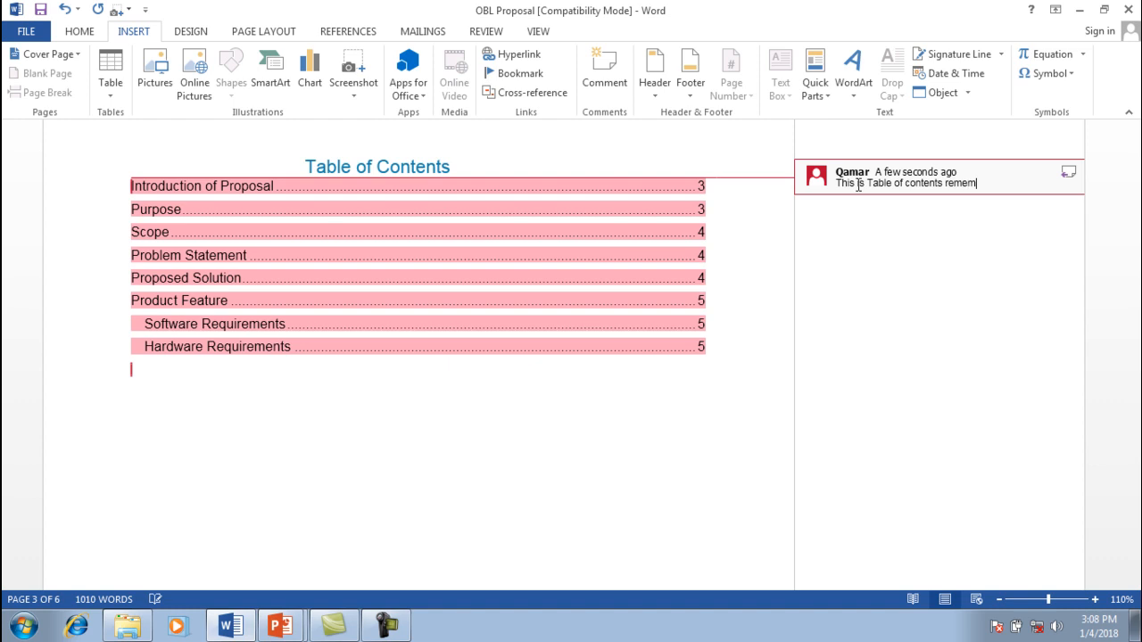
pyautogui.write('ber for more help call me.....')
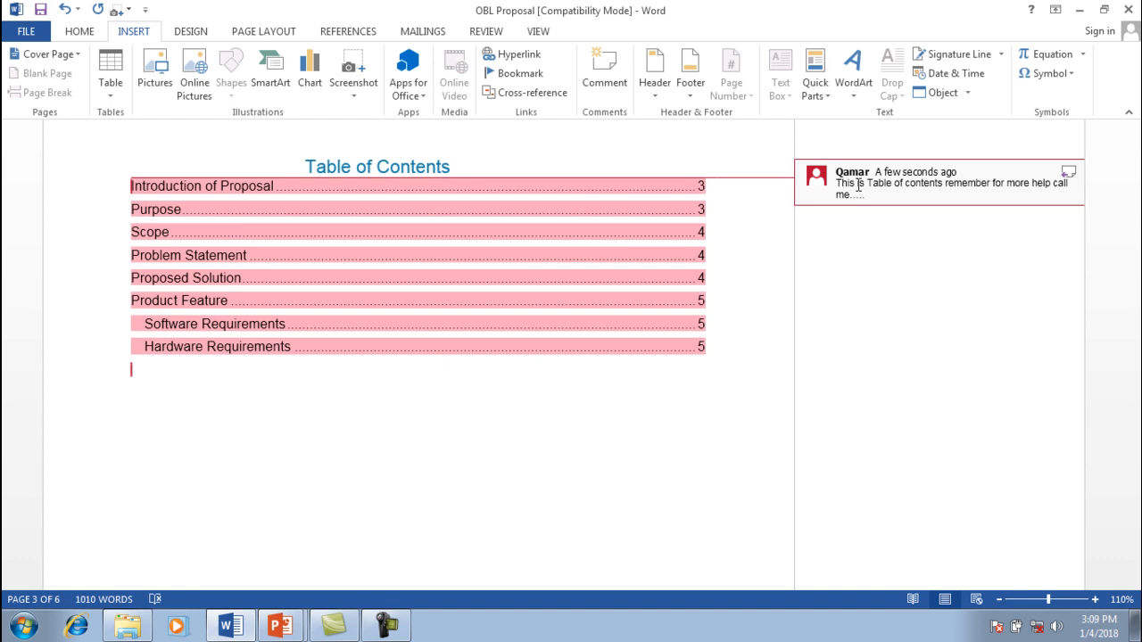
pyautogui.click(432, 449)
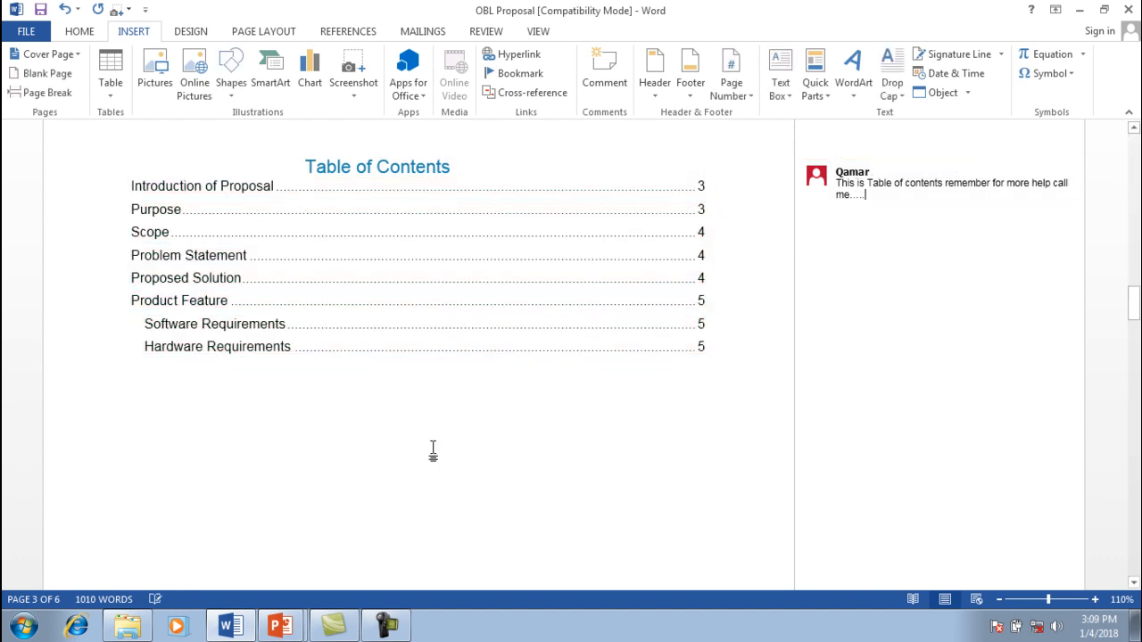
# - Add eight empty replies to the table of contents comment
pyautogui.click(323, 349)
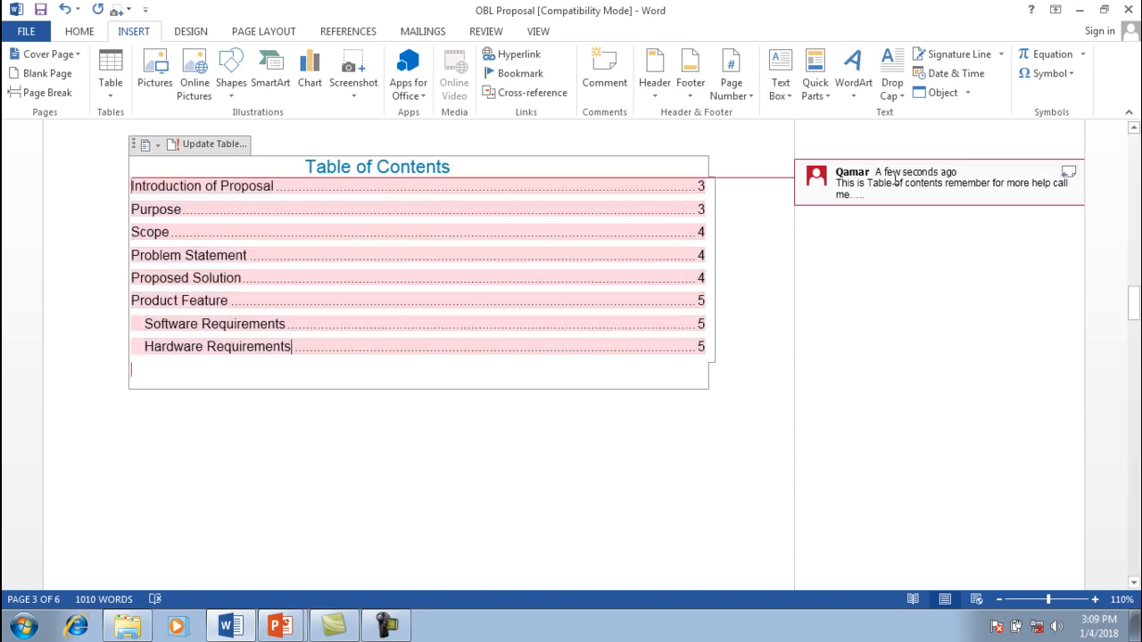
pyautogui.click(1068, 172)
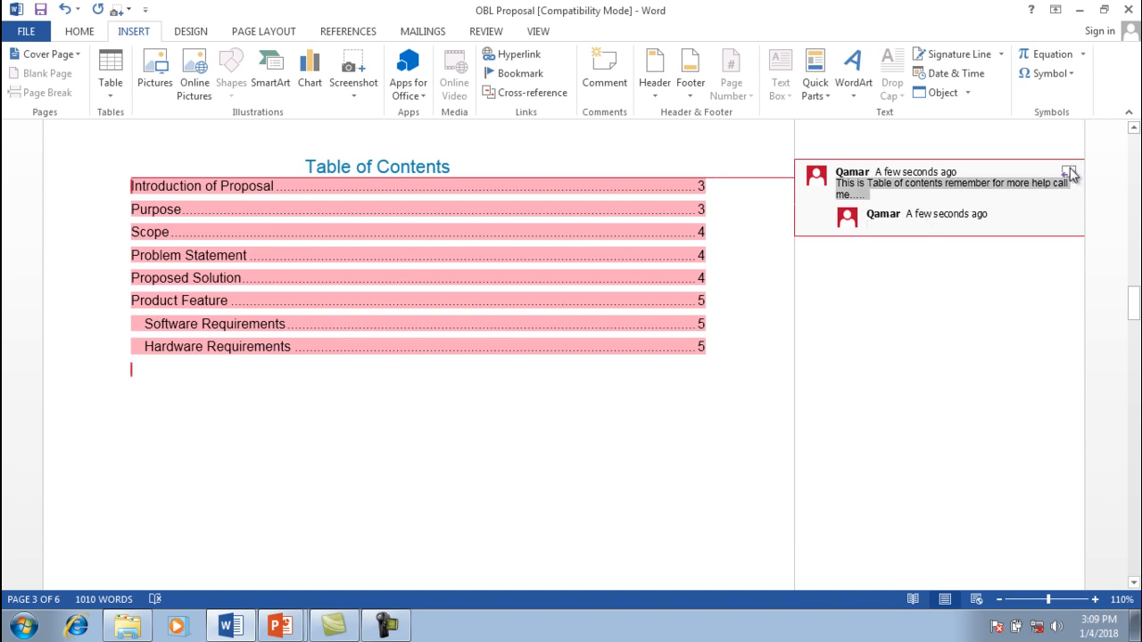
pyautogui.click(1069, 171)
pyautogui.click(1068, 172)
pyautogui.click(1068, 172)
pyautogui.click(1069, 171)
pyautogui.click(1068, 171)
pyautogui.click(1068, 171)
pyautogui.click(1068, 172)
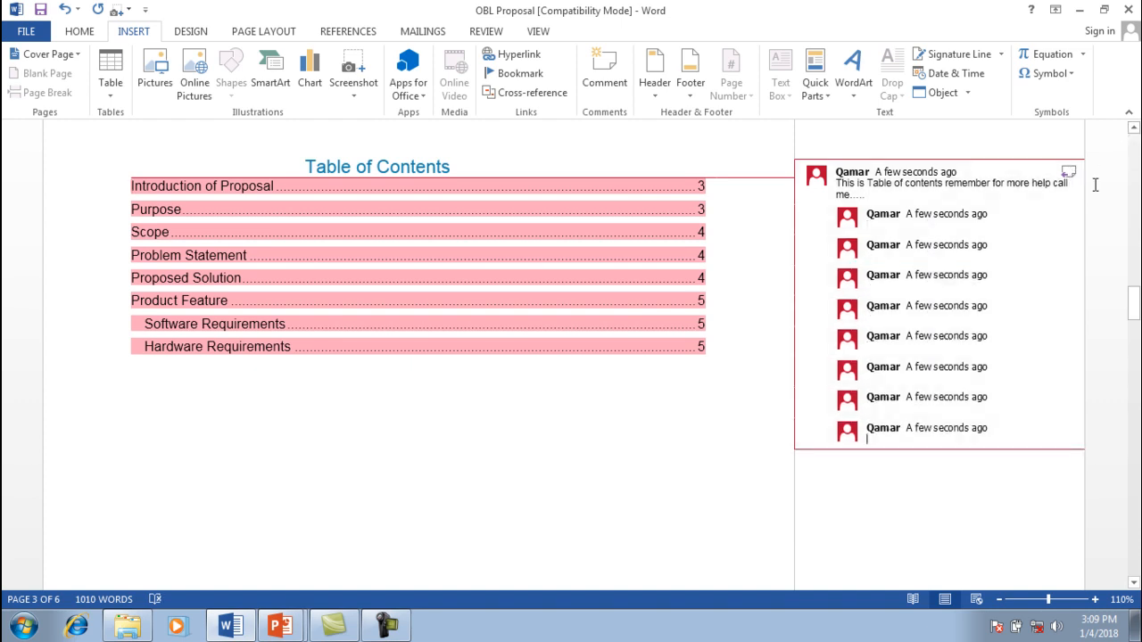
# - Undo the replies and the comment on the table of contents, then deselect the table
pyautogui.hotkey('ctrl', 'z')
pyautogui.hotkey('ctrl', 'z')
pyautogui.hotkey('ctrl', 'z')
pyautogui.hotkey('ctrl', 'z')
pyautogui.hotkey('ctrl', 'z')
pyautogui.hotkey('ctrl', 'z')
pyautogui.hotkey('ctrl', 'z')
pyautogui.hotkey('ctrl', 'z')
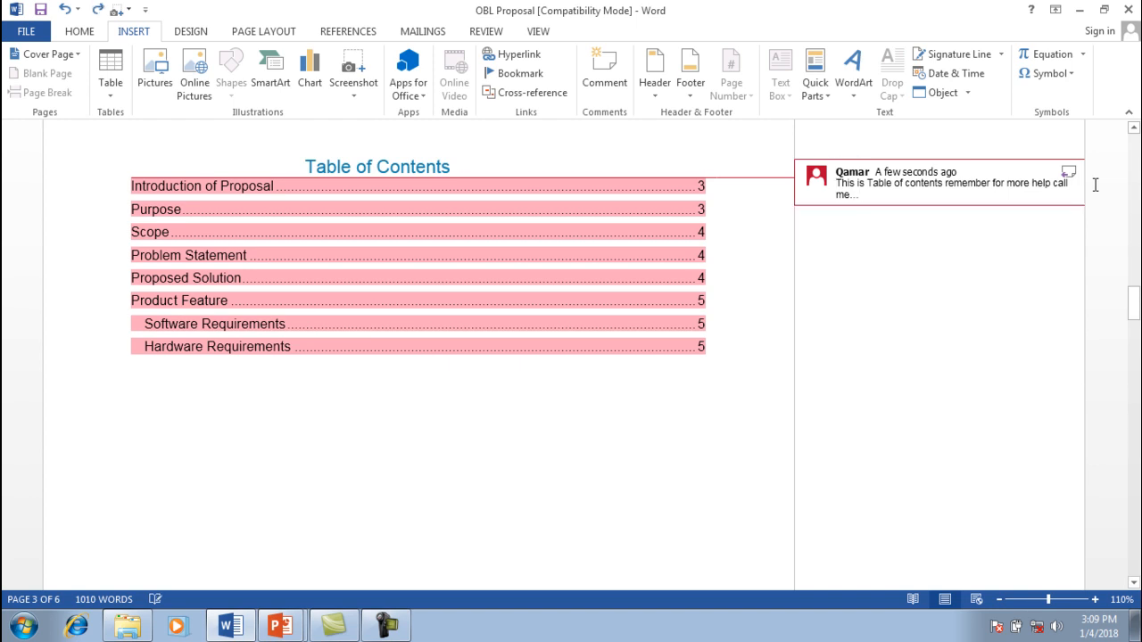
pyautogui.hotkey('ctrl', 'z')
pyautogui.hotkey('ctrl', 'z')
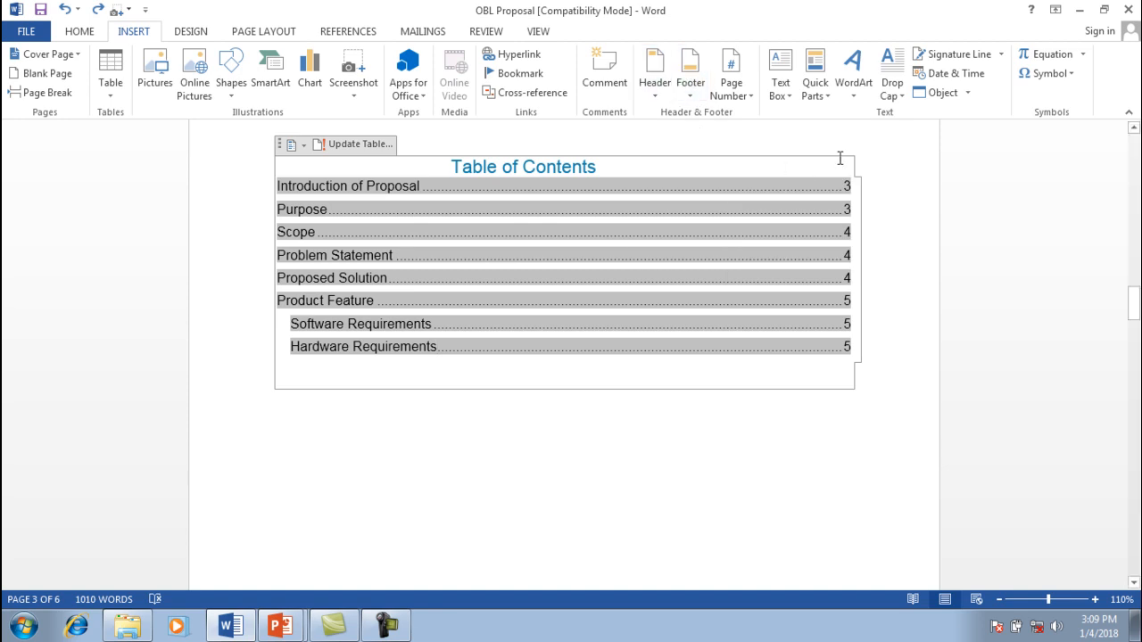
pyautogui.click(885, 160)
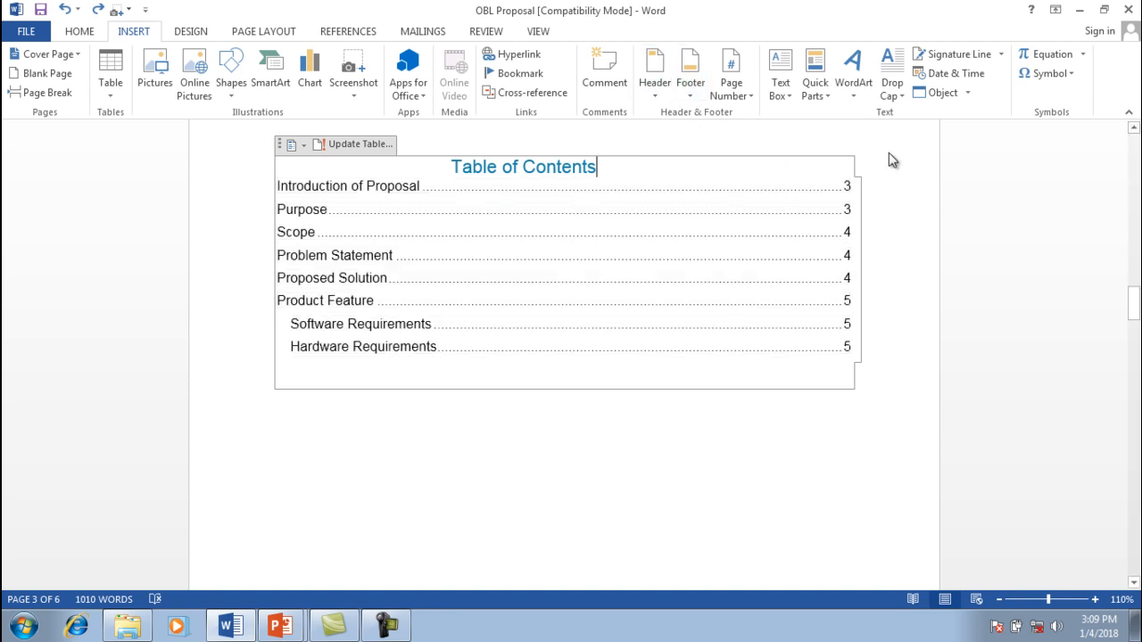
# - Insert the built-in Motion (Odd Page) header on the document's first page
pyautogui.click(1137, 158)
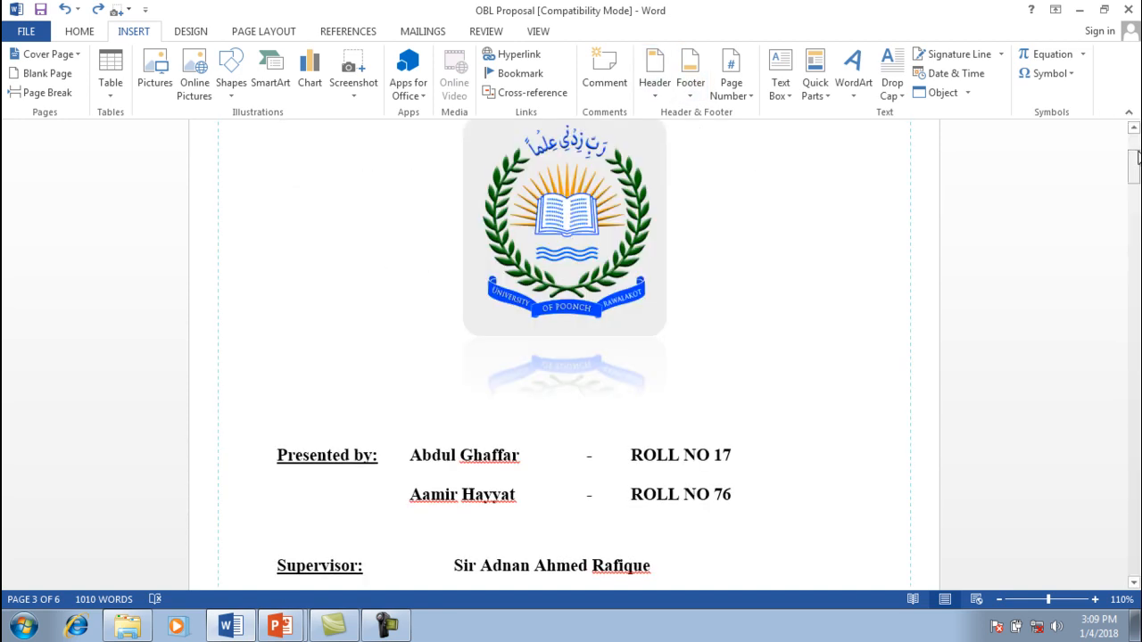
pyautogui.moveTo(1137, 158); pyautogui.dragTo(1137, 147)
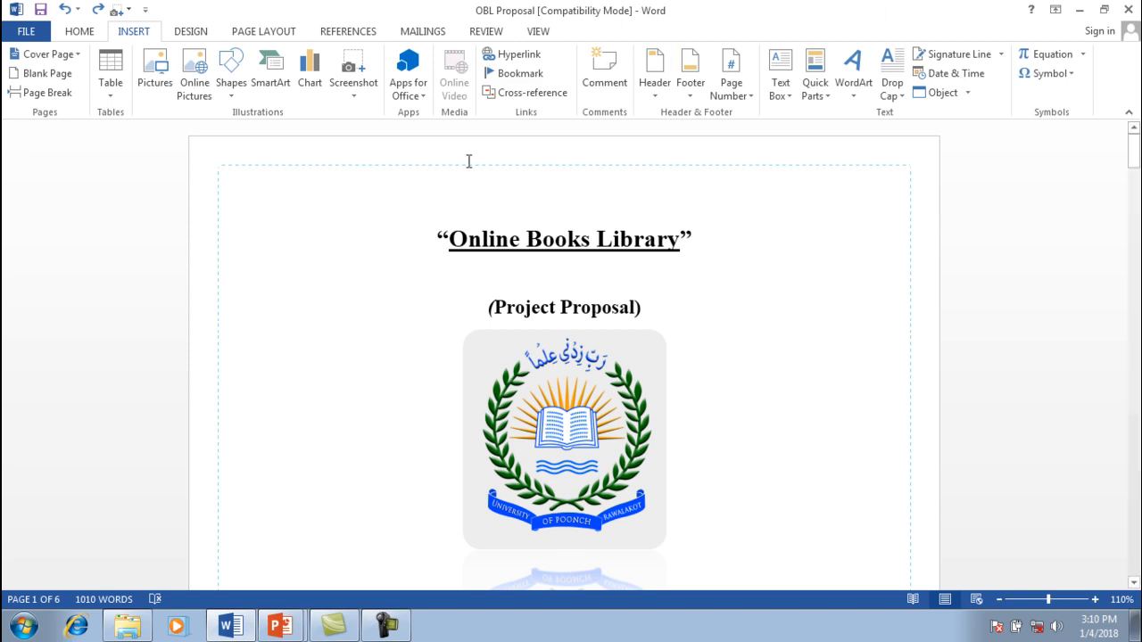
pyautogui.click(554, 170)
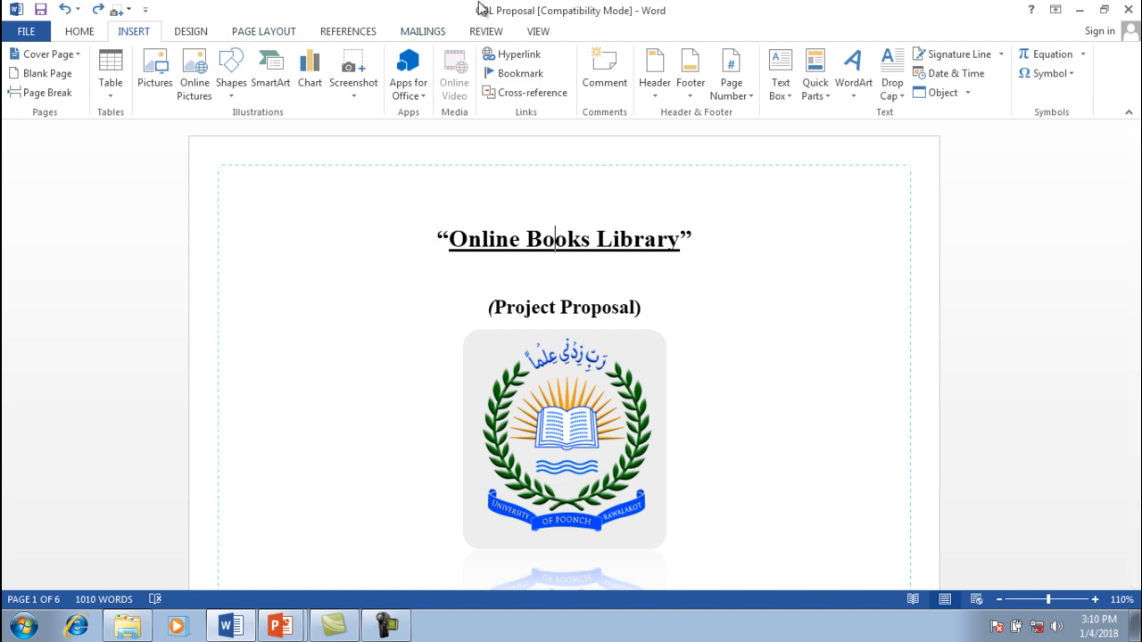
pyautogui.click(649, 83)
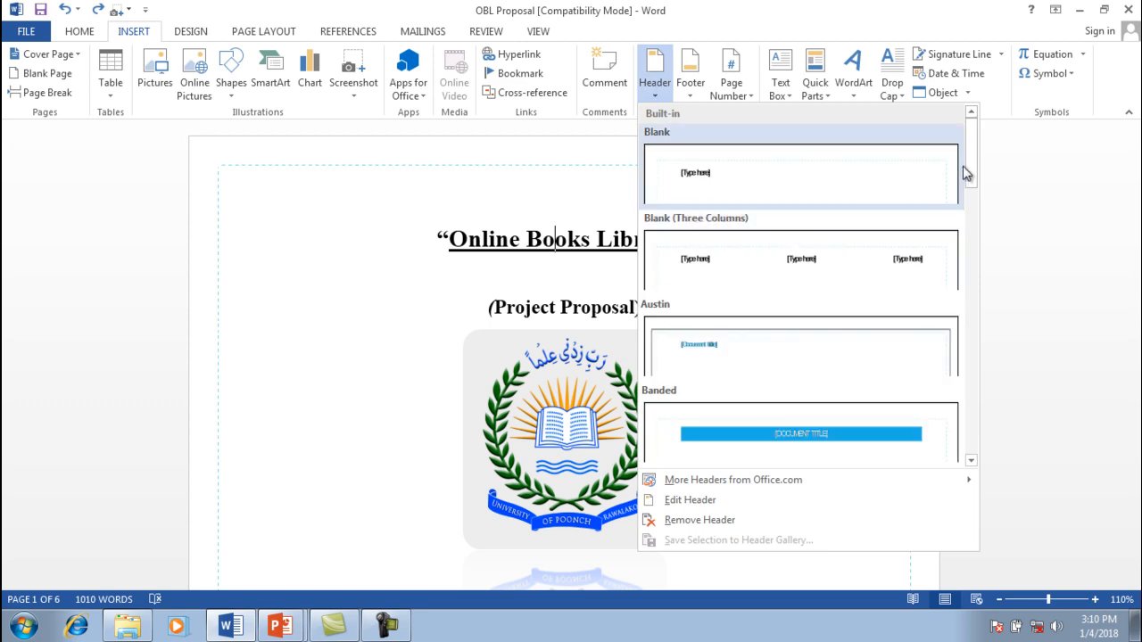
pyautogui.moveTo(970, 172); pyautogui.dragTo(963, 336)
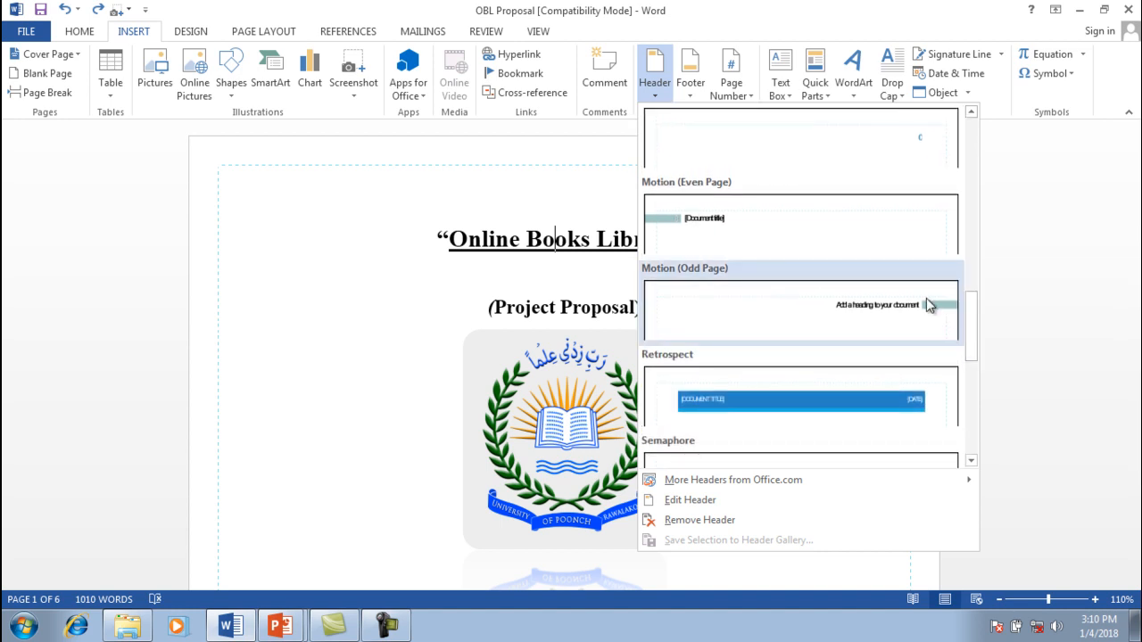
pyautogui.click(926, 297)
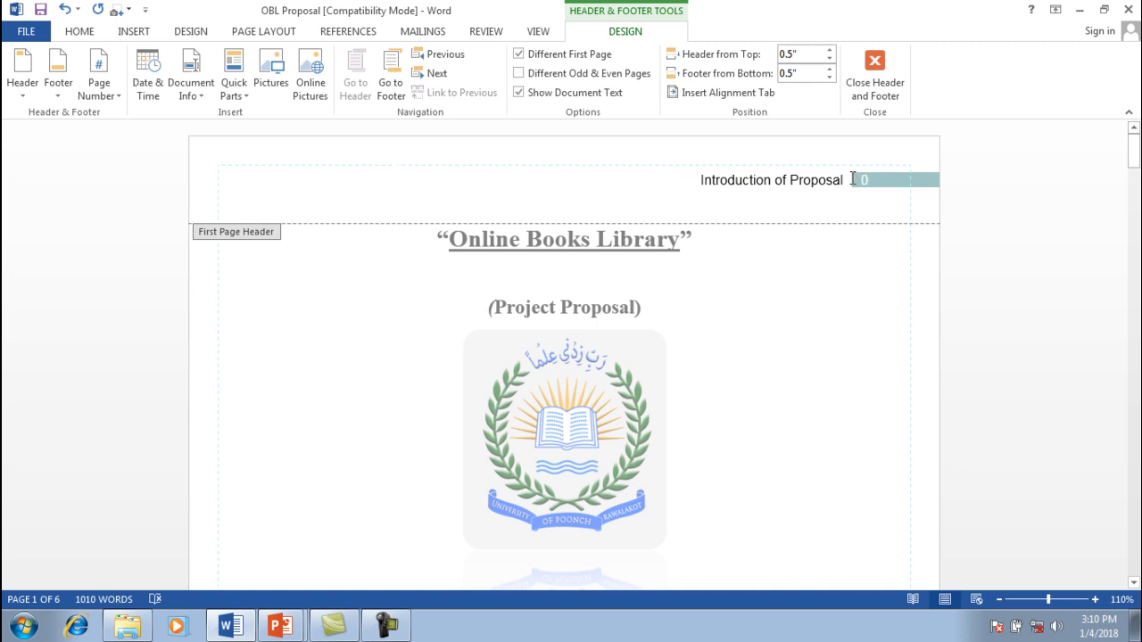
# - Replace the heading text in the first-page header with "Final year project"
pyautogui.moveTo(844, 182); pyautogui.dragTo(699, 181)
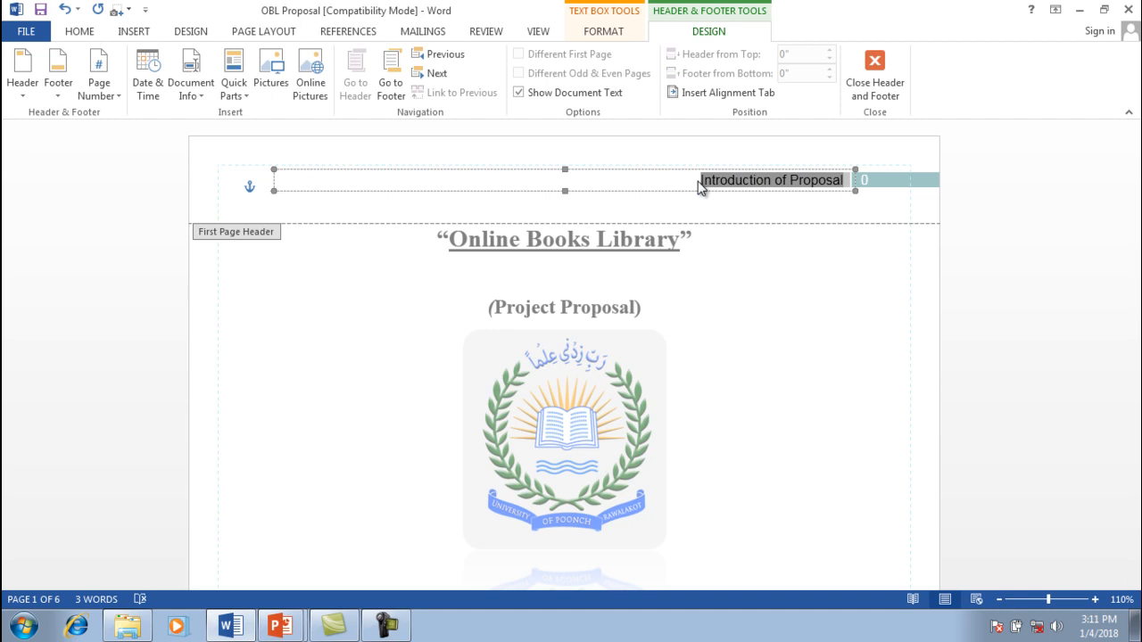
pyautogui.write('Final ')
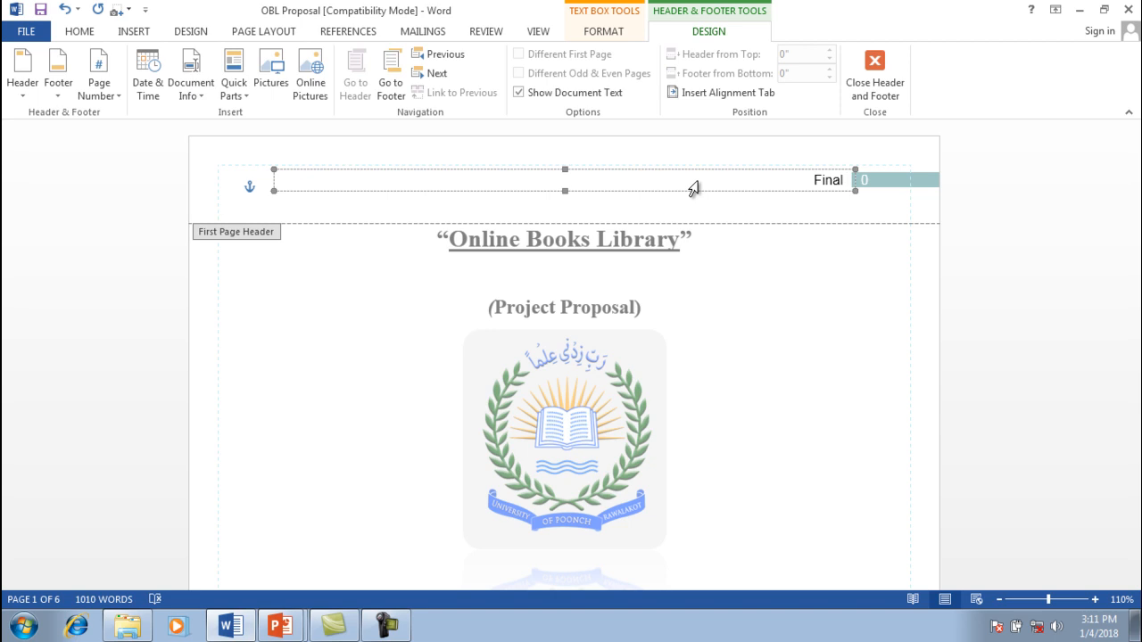
pyautogui.write('year project')
pyautogui.click(780, 243)
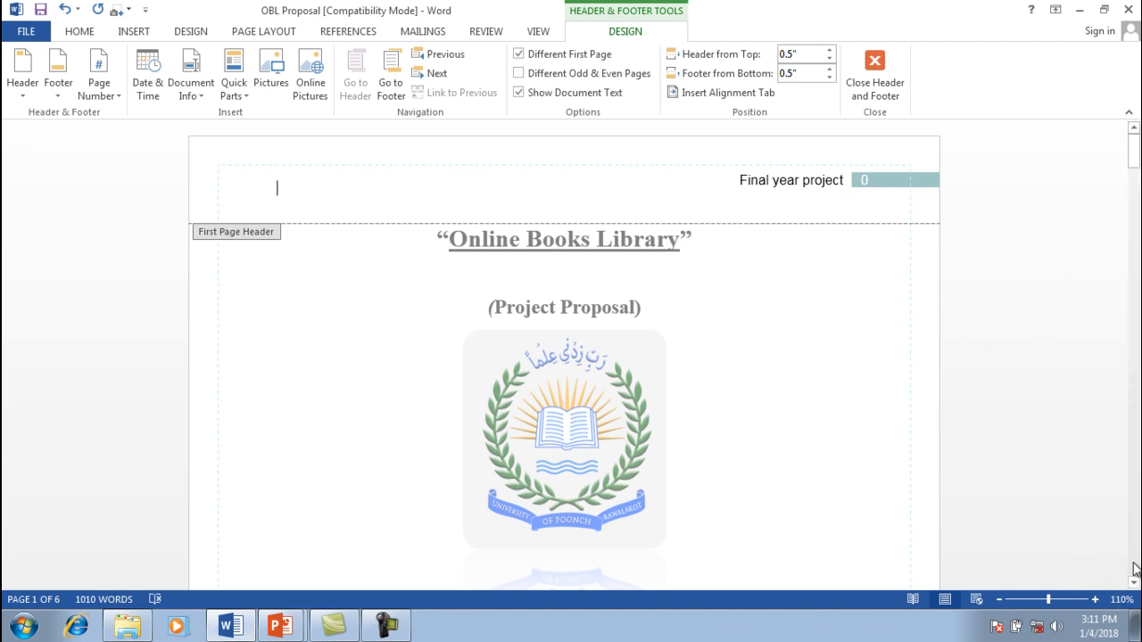
# - Compare the first-page header with the second page's header, and turn off the Different First Page option
pyautogui.scroll(-15, 1135, 569)
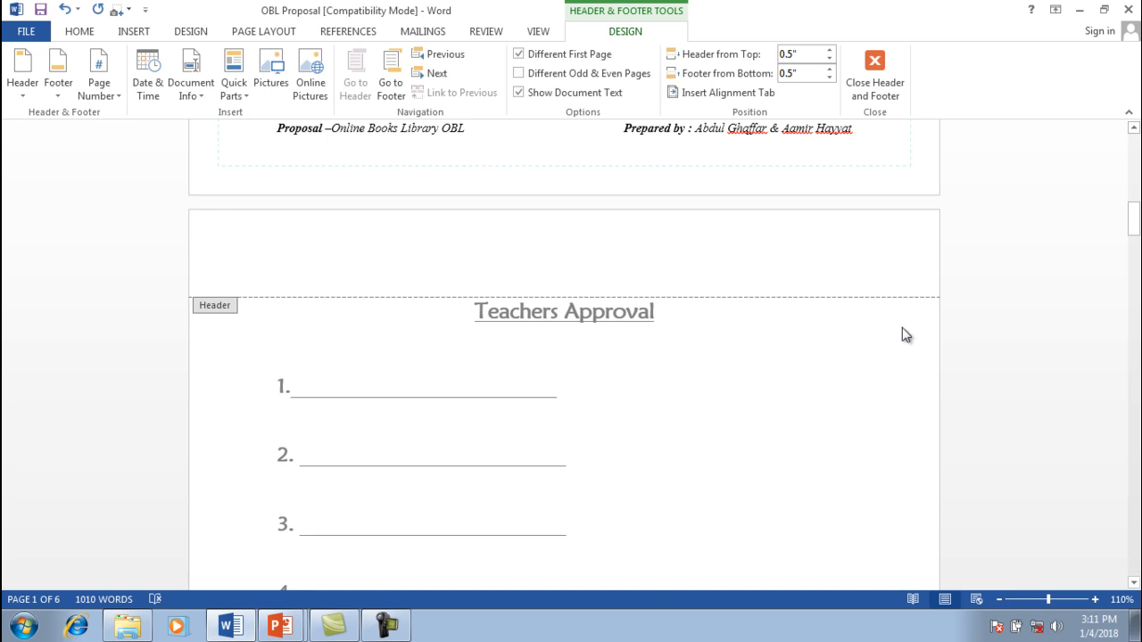
pyautogui.moveTo(1131, 228); pyautogui.dragTo(1073, 143)
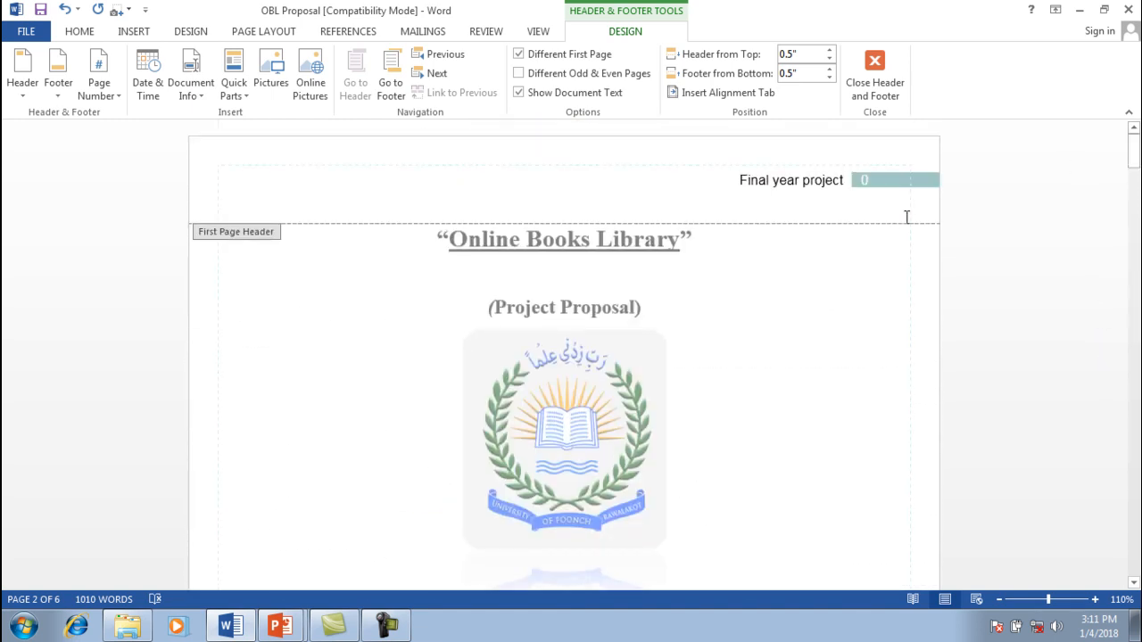
pyautogui.click(888, 184)
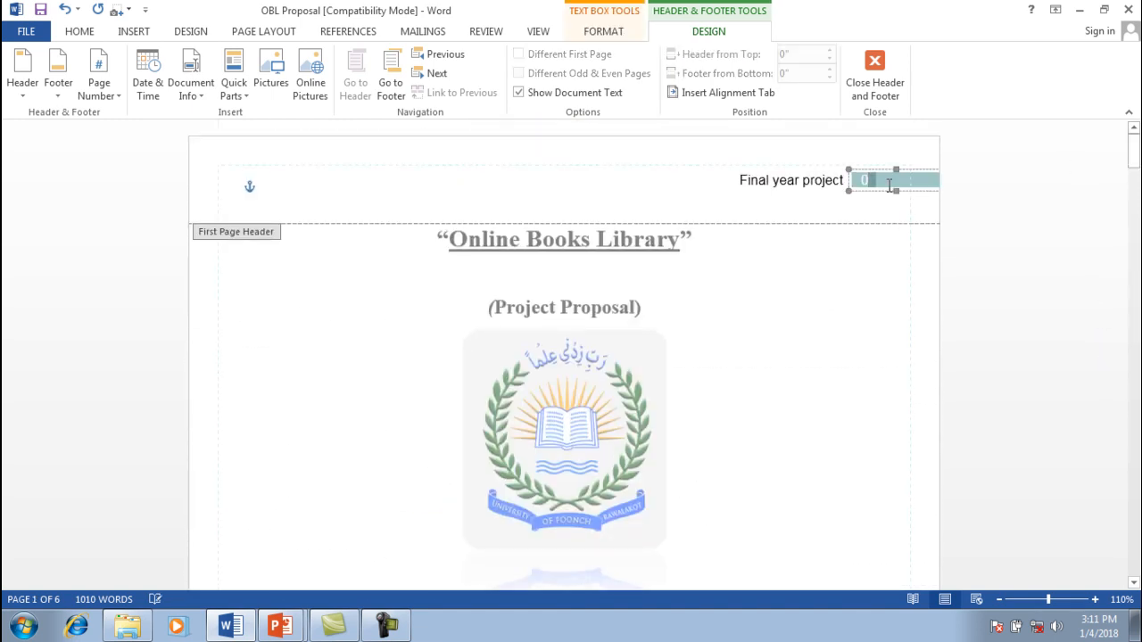
pyautogui.click(808, 223)
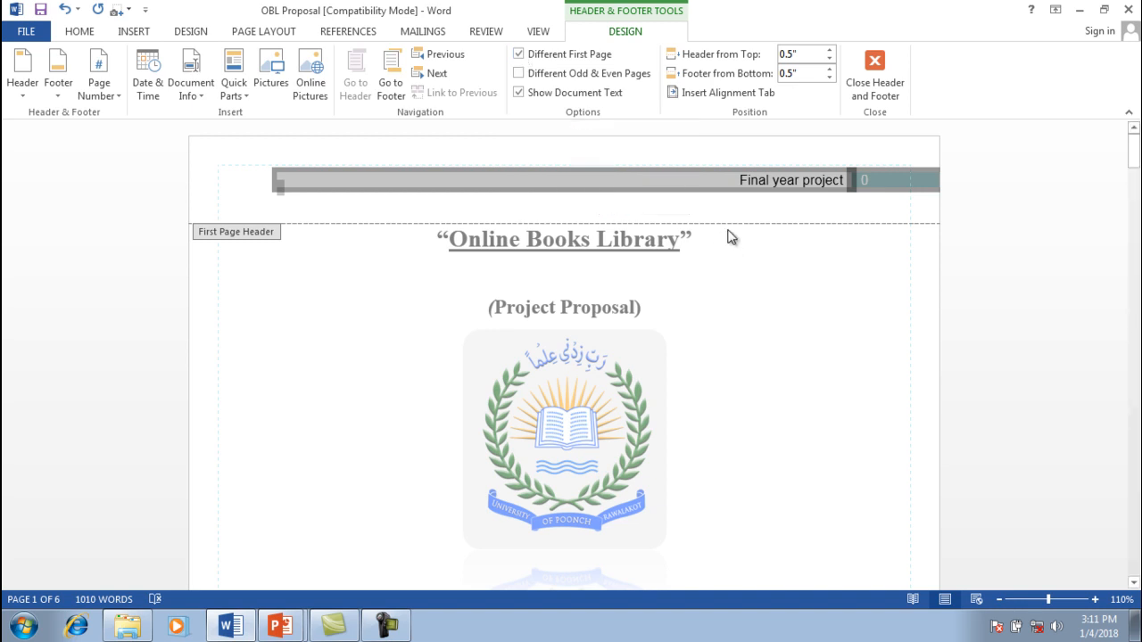
pyautogui.click(692, 192)
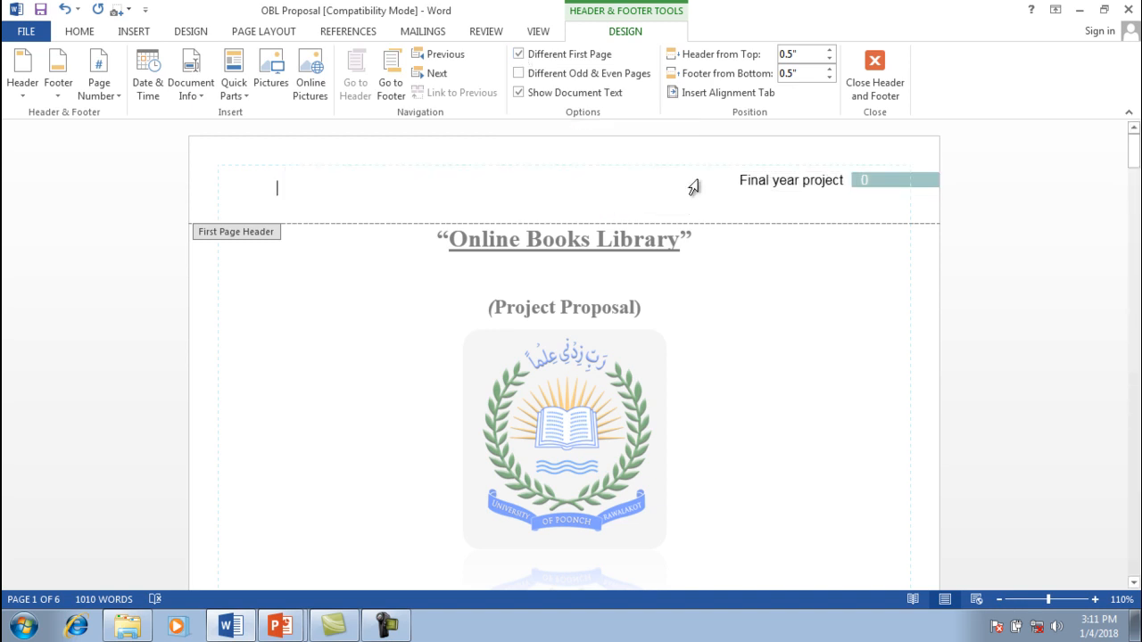
pyautogui.click(519, 54)
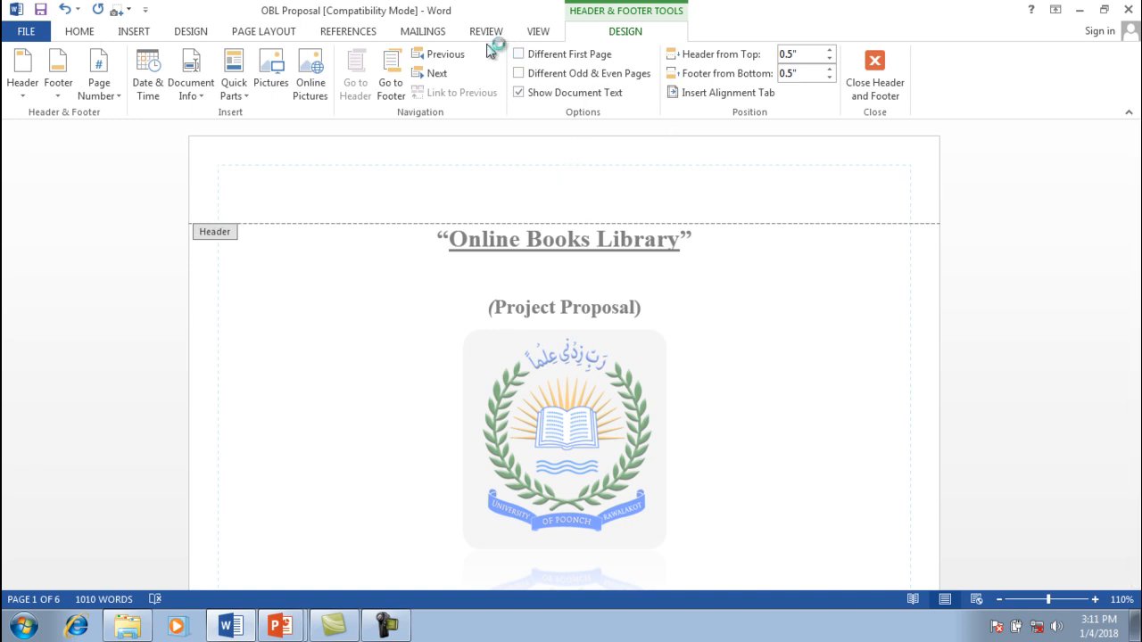
# - Insert the built-in Banded header into the document
pyautogui.click(124, 34)
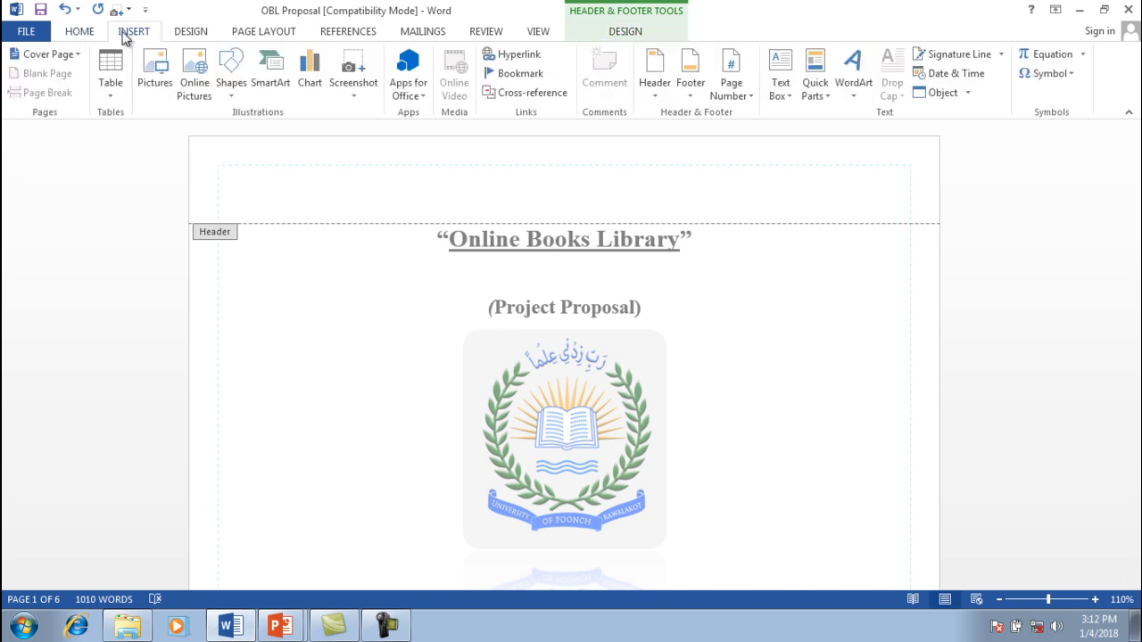
pyautogui.click(666, 78)
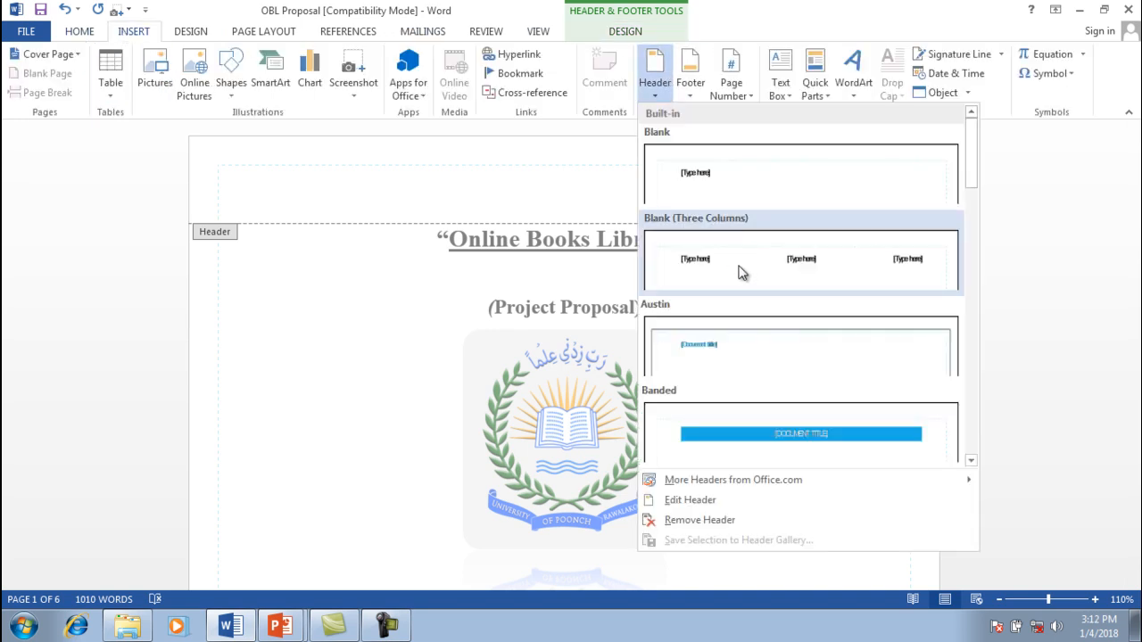
pyautogui.click(724, 423)
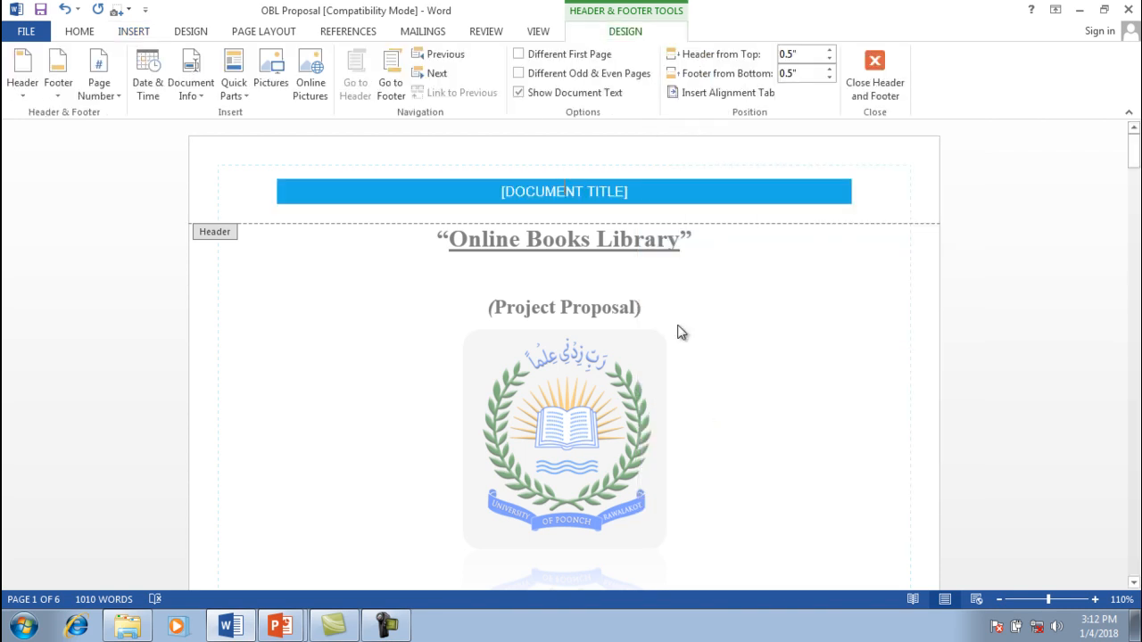
# - Replace the Banded header's title placeholder with "THIS IS HEADER", return to the body text, and check the header on the other pages
pyautogui.click(635, 198)
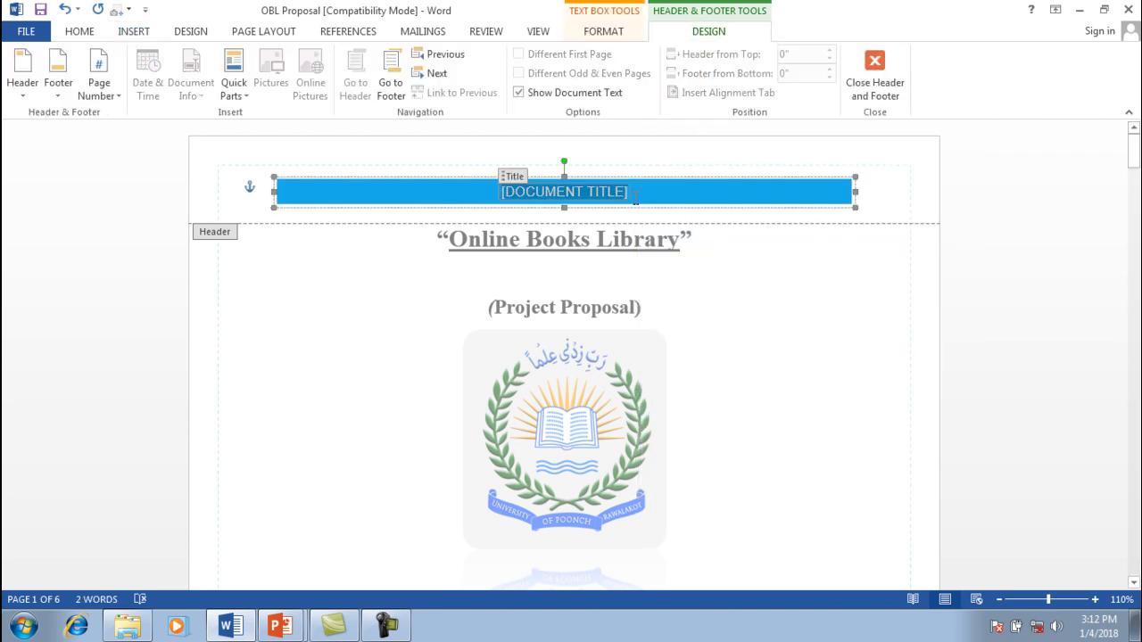
pyautogui.press('BackSpace')
pyautogui.write('THIS')
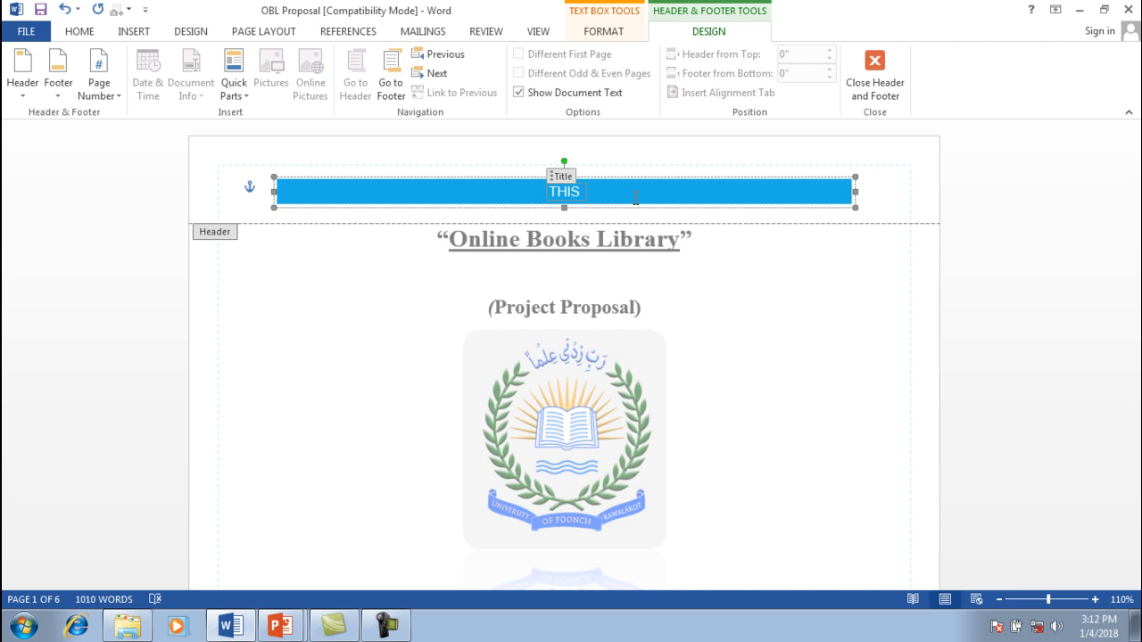
pyautogui.write('IS H')
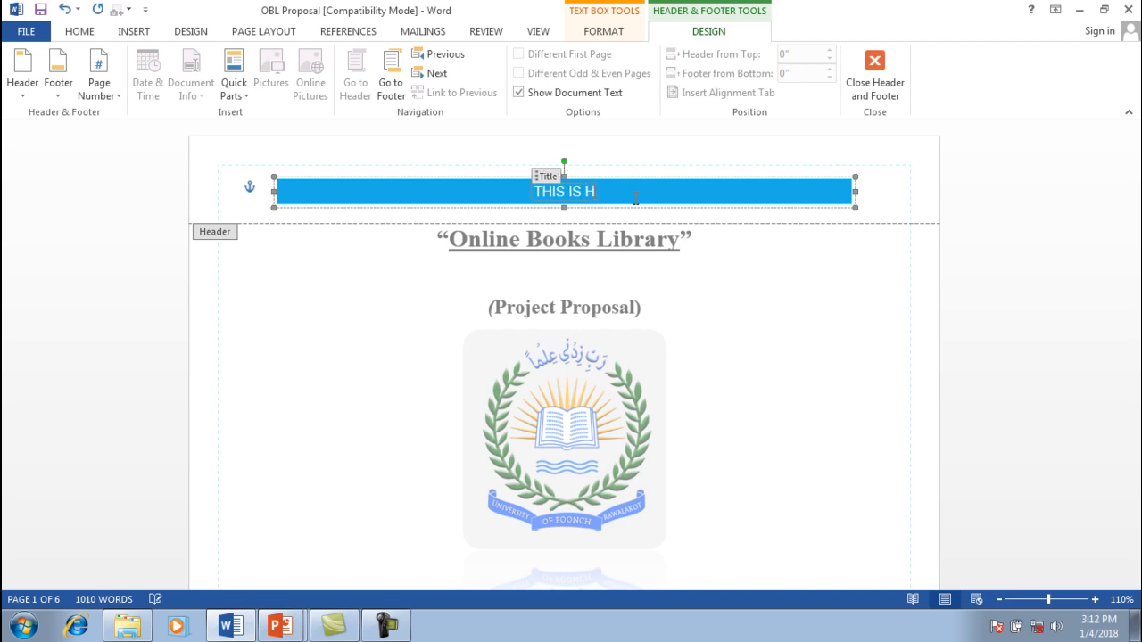
pyautogui.write('EADER')
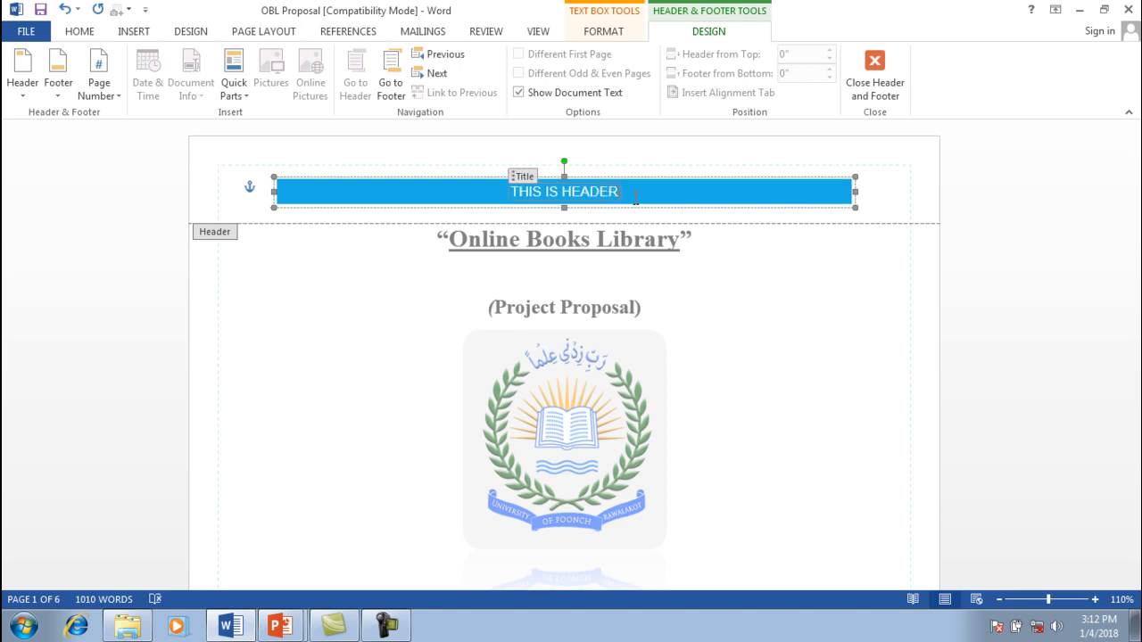
pyautogui.click(719, 264)
pyautogui.doubleClick(892, 304)
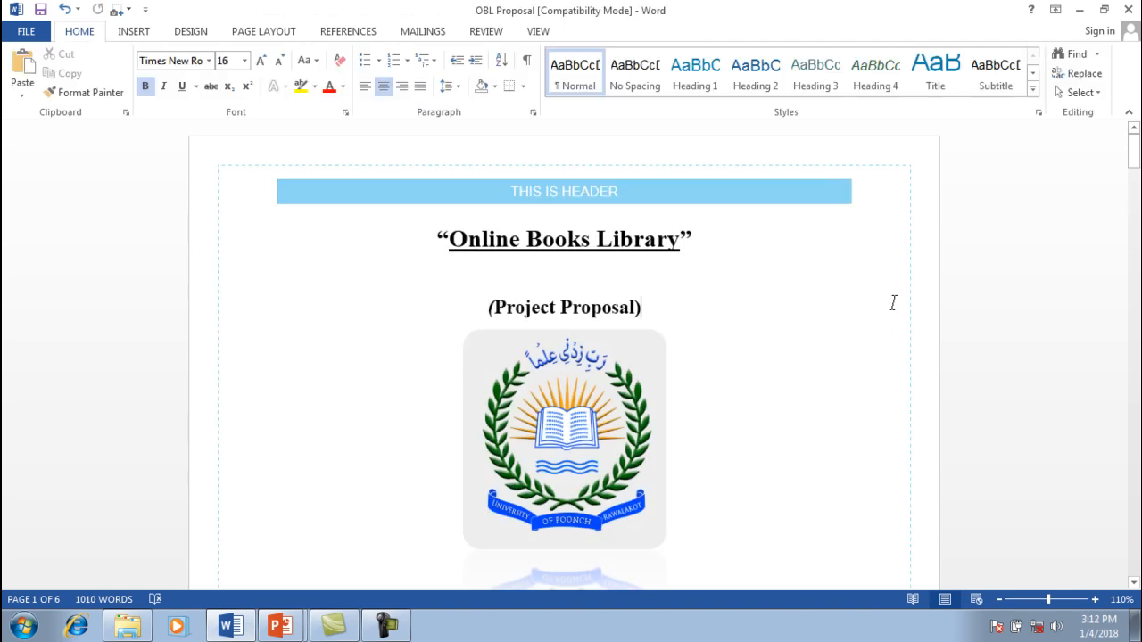
pyautogui.moveTo(1133, 220); pyautogui.dragTo(1134, 376)
pyautogui.moveTo(1128, 284); pyautogui.dragTo(1122, 130)
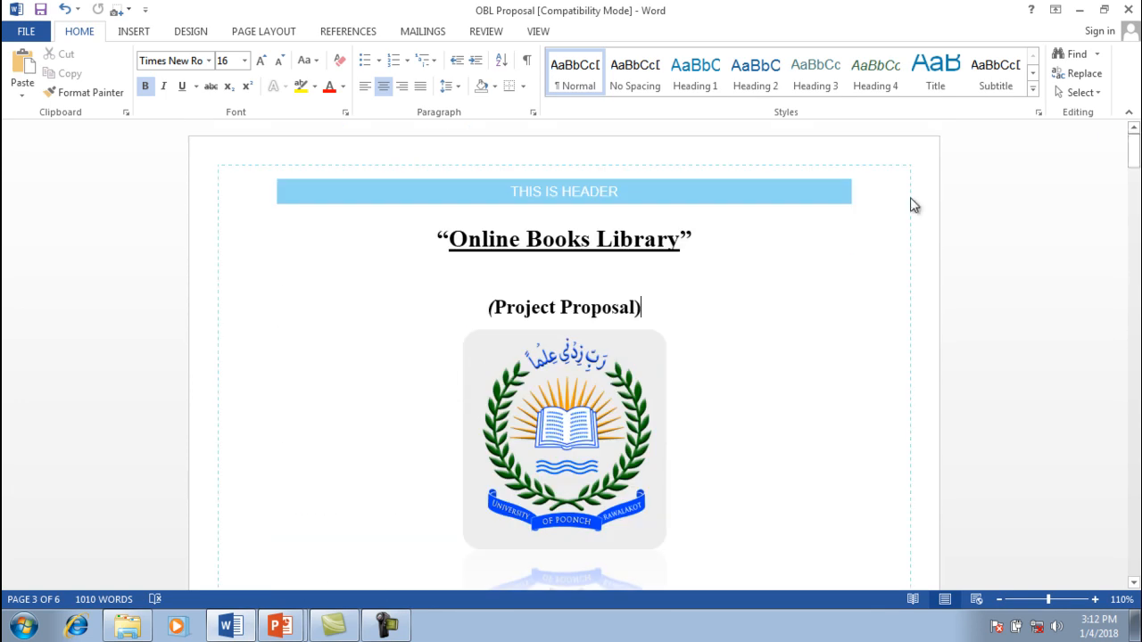
# - Reopen the first-page header for editing, then return to editing the body text
pyautogui.doubleClick(811, 197)
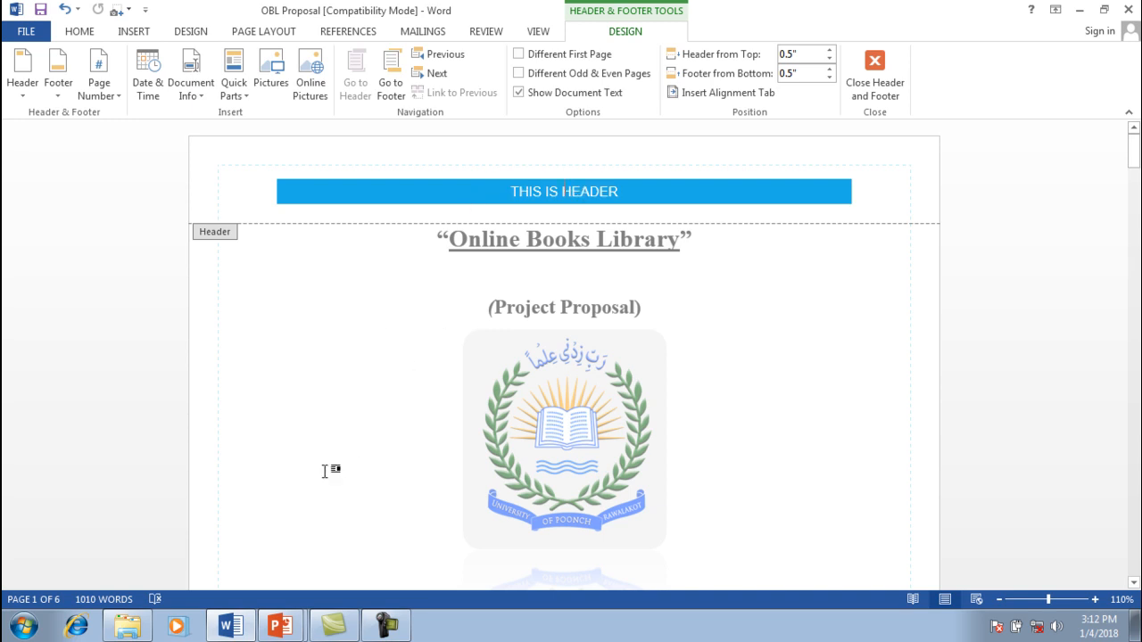
pyautogui.doubleClick(325, 470)
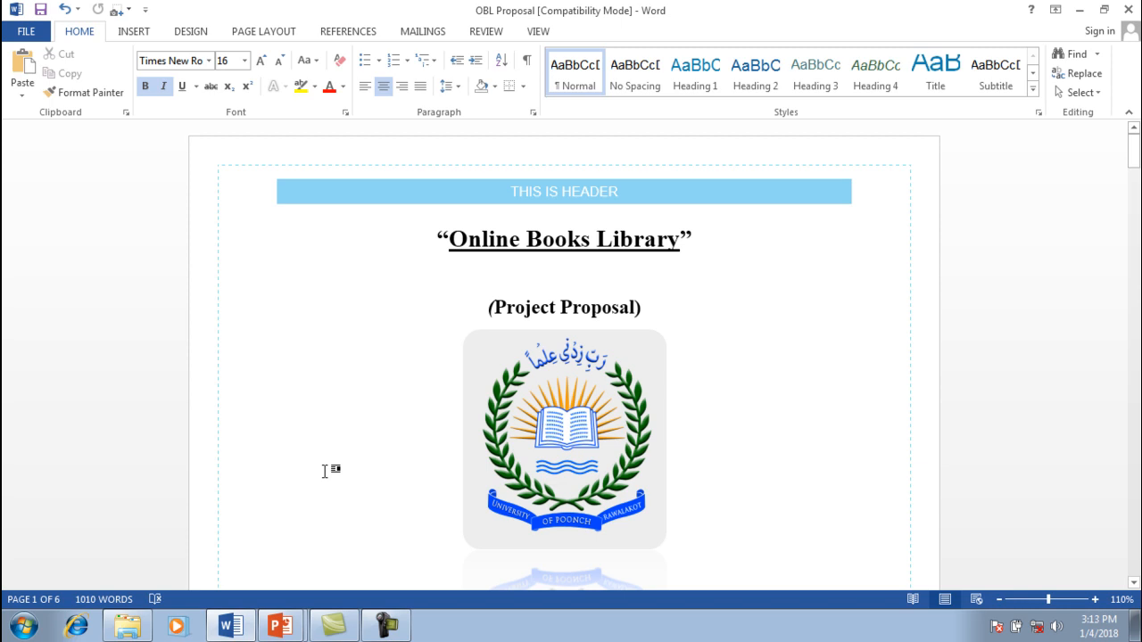
pyautogui.write('mm')
pyautogui.press('BackSpace')
pyautogui.press('BackSpace')
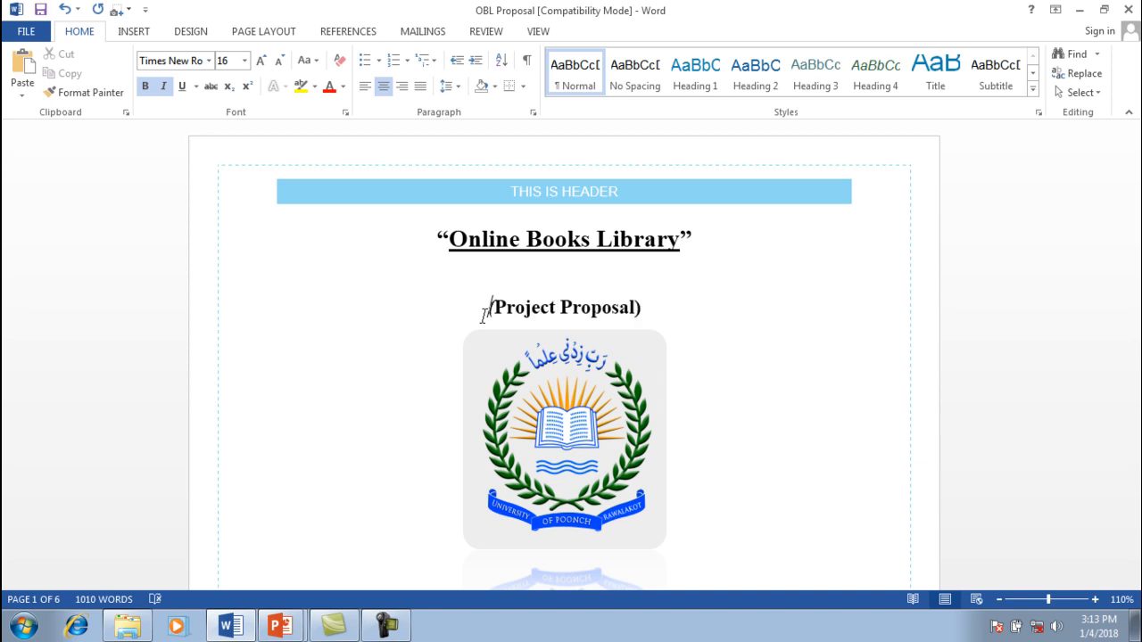
pyautogui.click(668, 239)
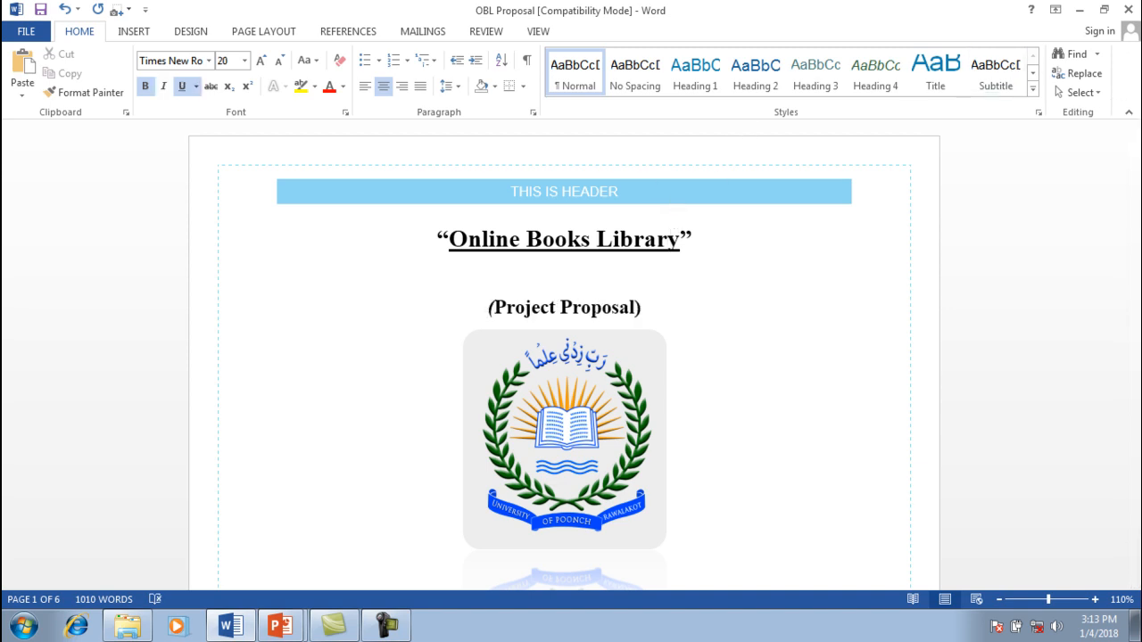
# - Insert a built-in footer with a horizontal line and a centred ornament, starting from the end of the cover page
pyautogui.click(1137, 147)
pyautogui.moveTo(1136, 148); pyautogui.dragTo(1135, 200)
pyautogui.click(771, 423)
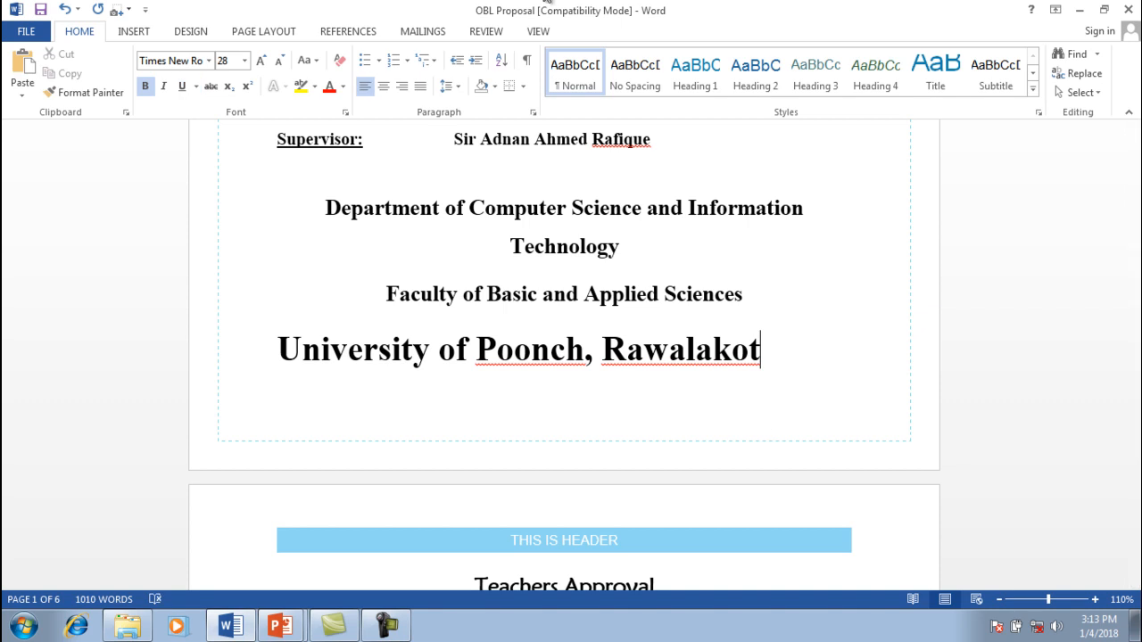
pyautogui.click(138, 38)
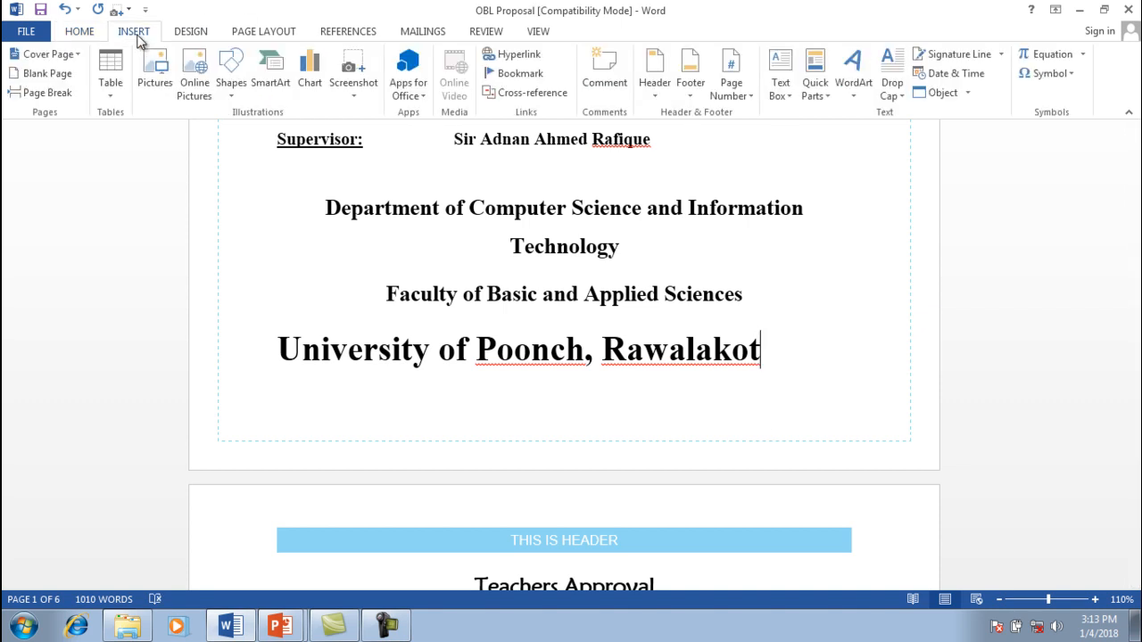
pyautogui.click(690, 85)
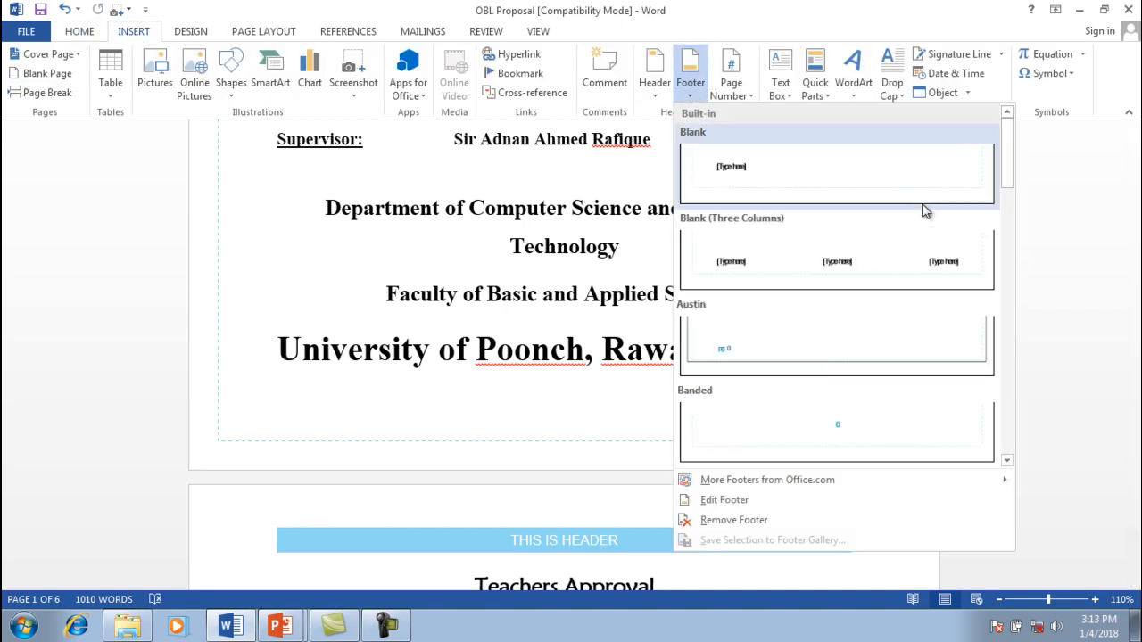
pyautogui.moveTo(1006, 179); pyautogui.dragTo(1006, 265)
pyautogui.click(871, 247)
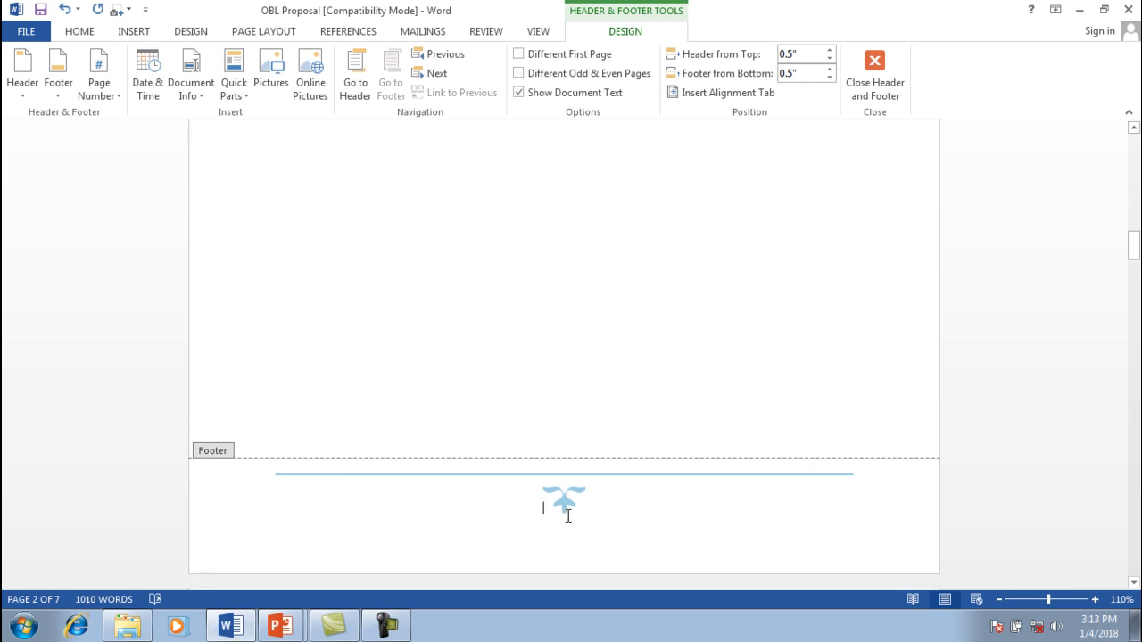
# - Left-align the footer ornament, add "email………" beside it, and leave footer editing
pyautogui.hotkey('ctrl', 'l')
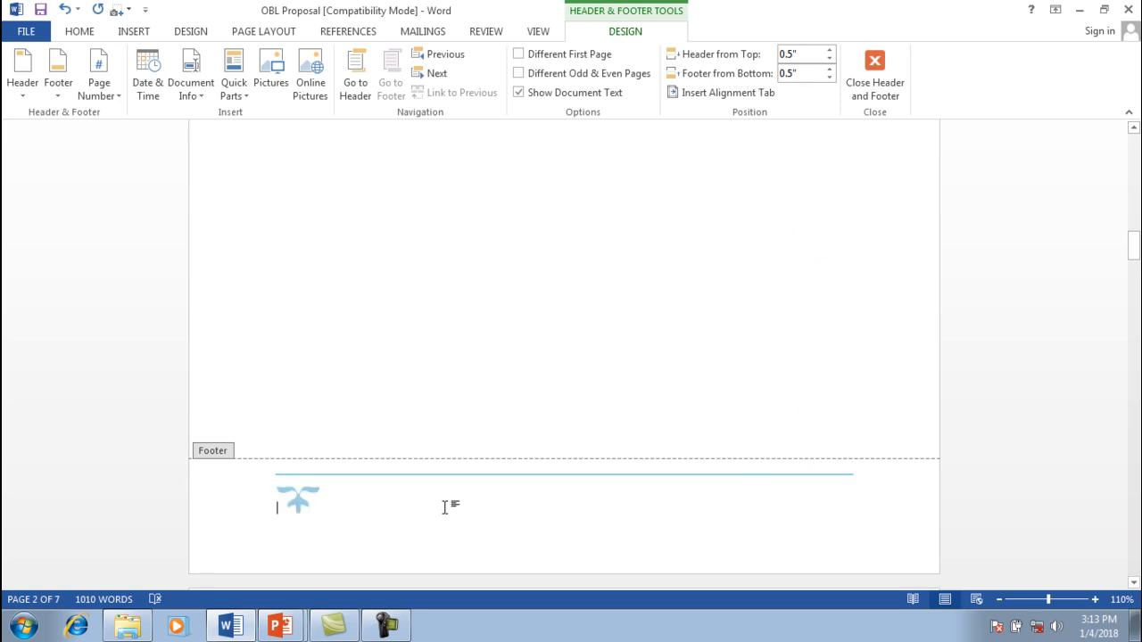
pyautogui.click(356, 503)
pyautogui.write('e')
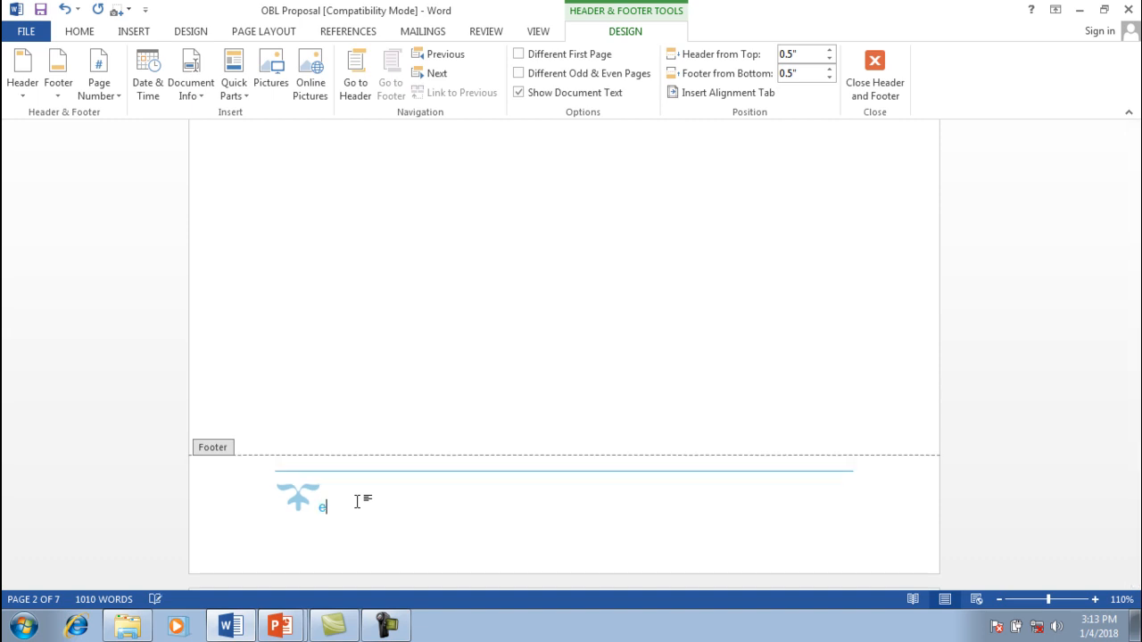
pyautogui.write('mail')
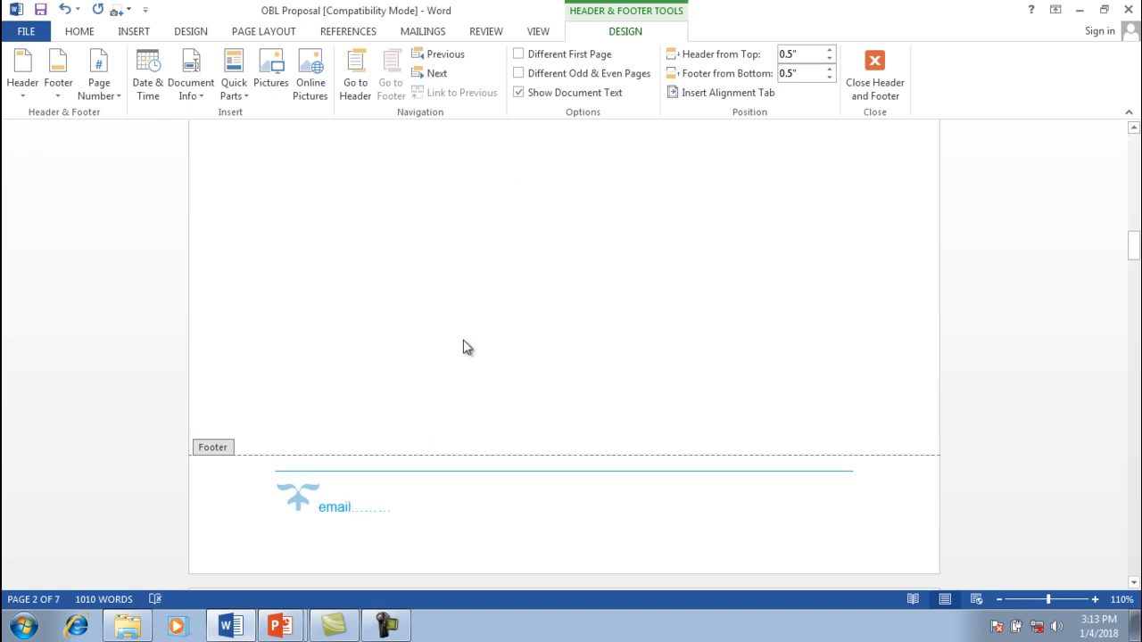
pyautogui.doubleClick(525, 368)
# - Review the first page's header and footer, reopening the footer for editing to highlight its email text
pyautogui.moveTo(1132, 225); pyautogui.dragTo(1132, 141)
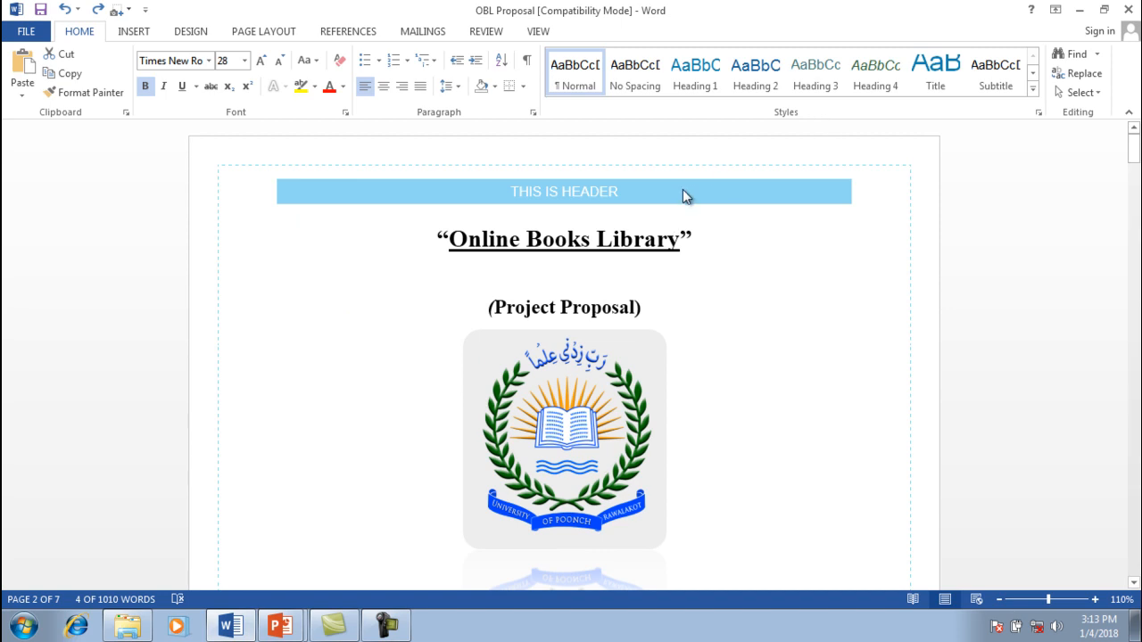
pyautogui.moveTo(1137, 159); pyautogui.dragTo(1134, 202)
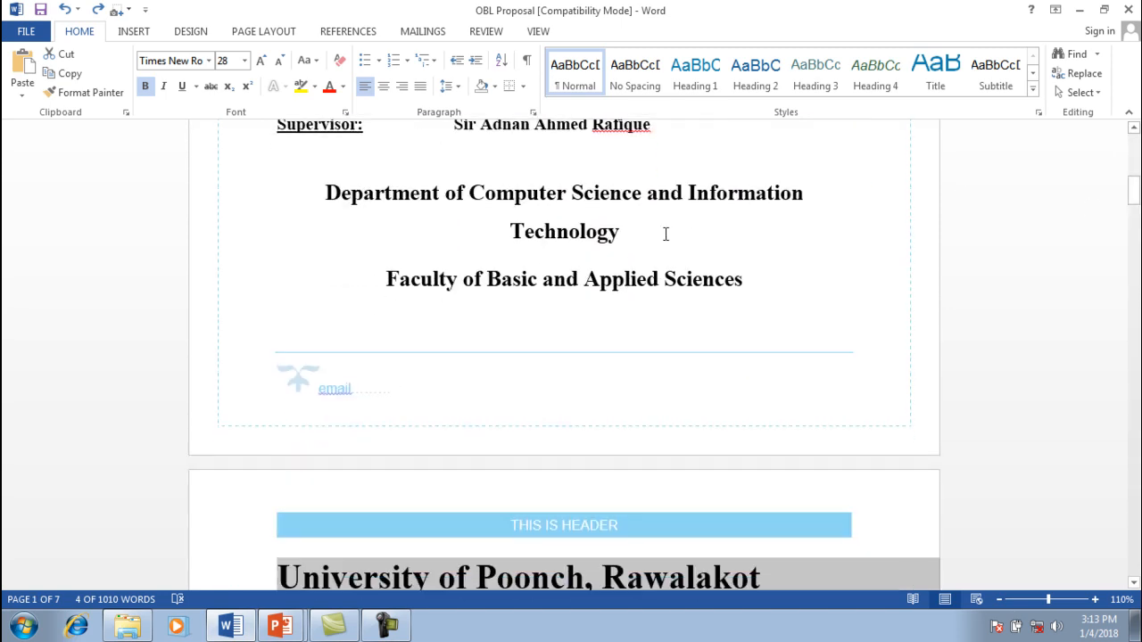
pyautogui.click(351, 392)
pyautogui.doubleClick(352, 398)
pyautogui.moveTo(351, 398); pyautogui.dragTo(320, 401)
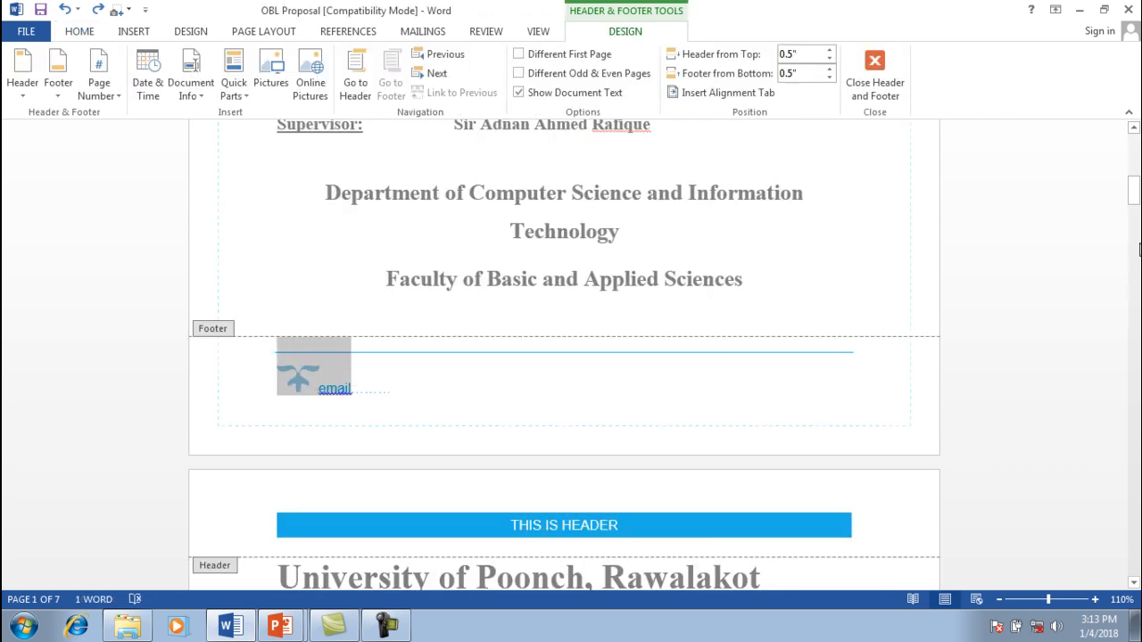
pyautogui.moveTo(1136, 204); pyautogui.dragTo(1111, 140)
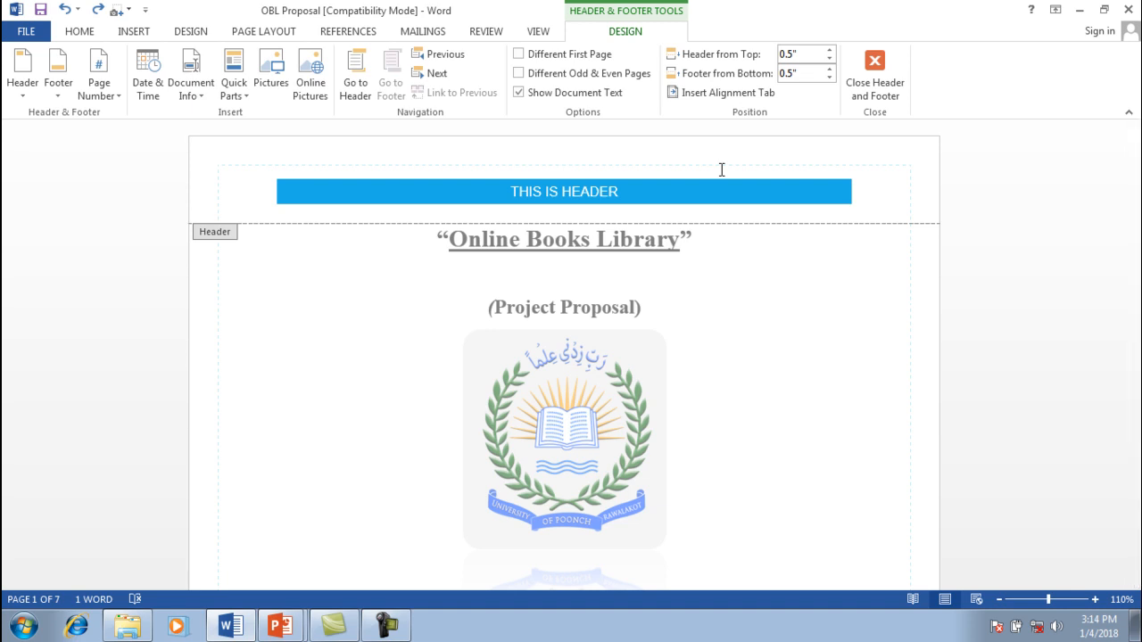
pyautogui.click(840, 203)
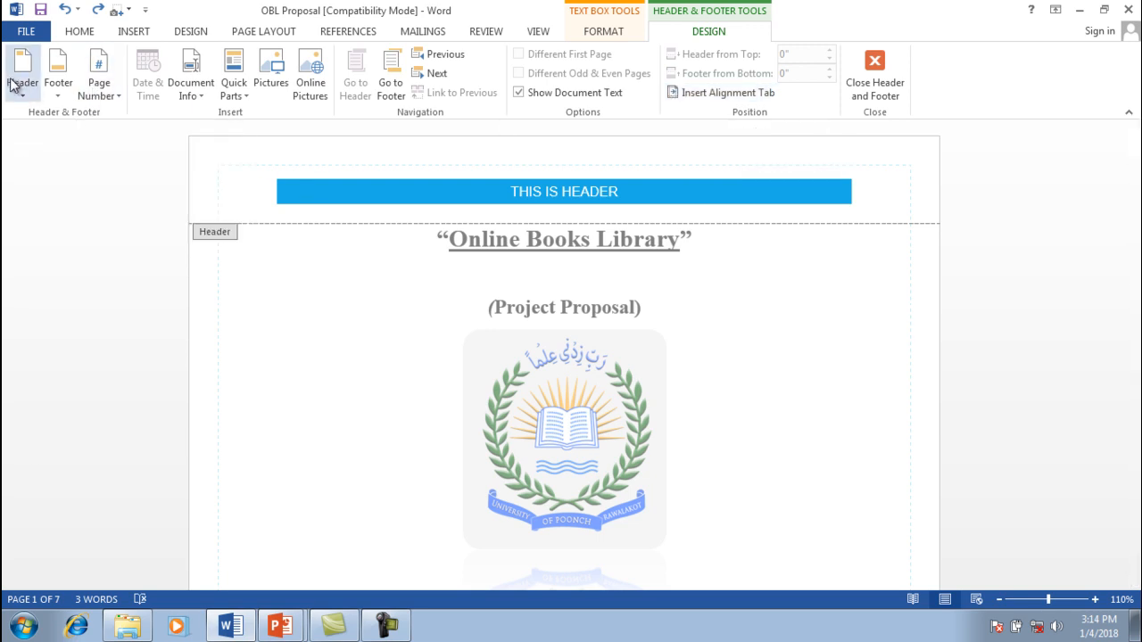
# - Insert page numbers at the top of the page using the Accent Bar 1 style
pyautogui.click(135, 34)
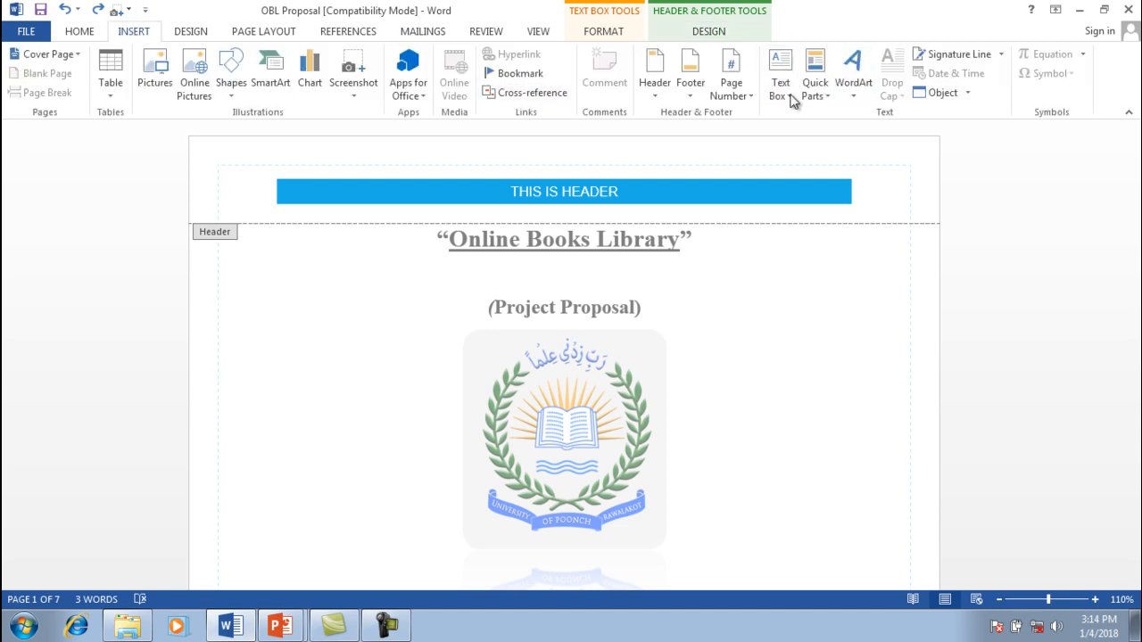
pyautogui.click(733, 75)
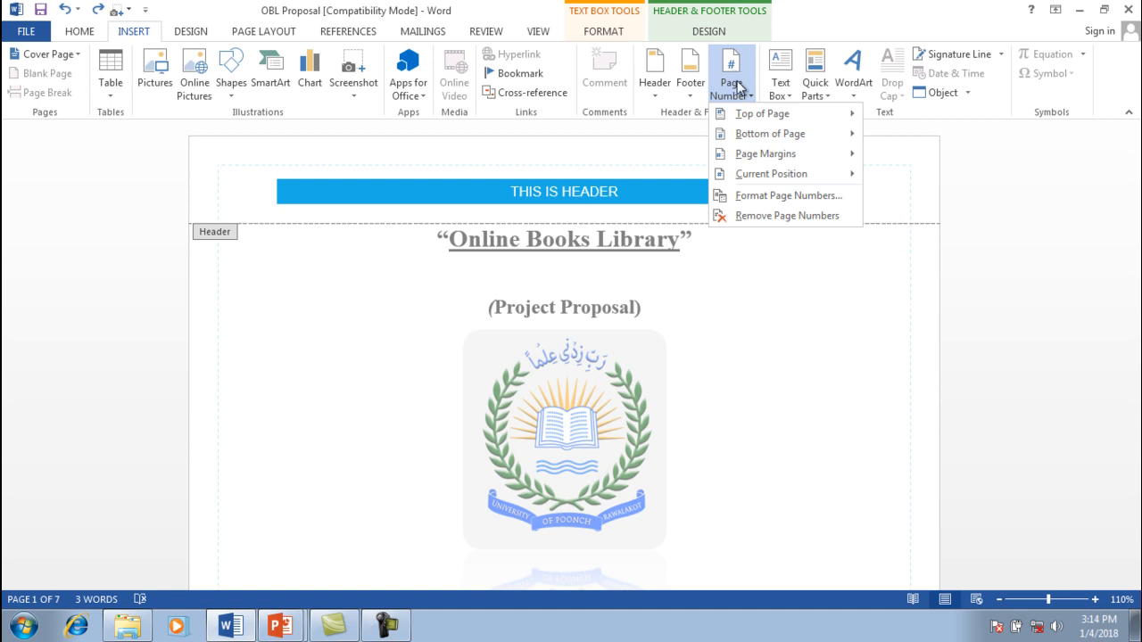
pyautogui.moveTo(730, 116)
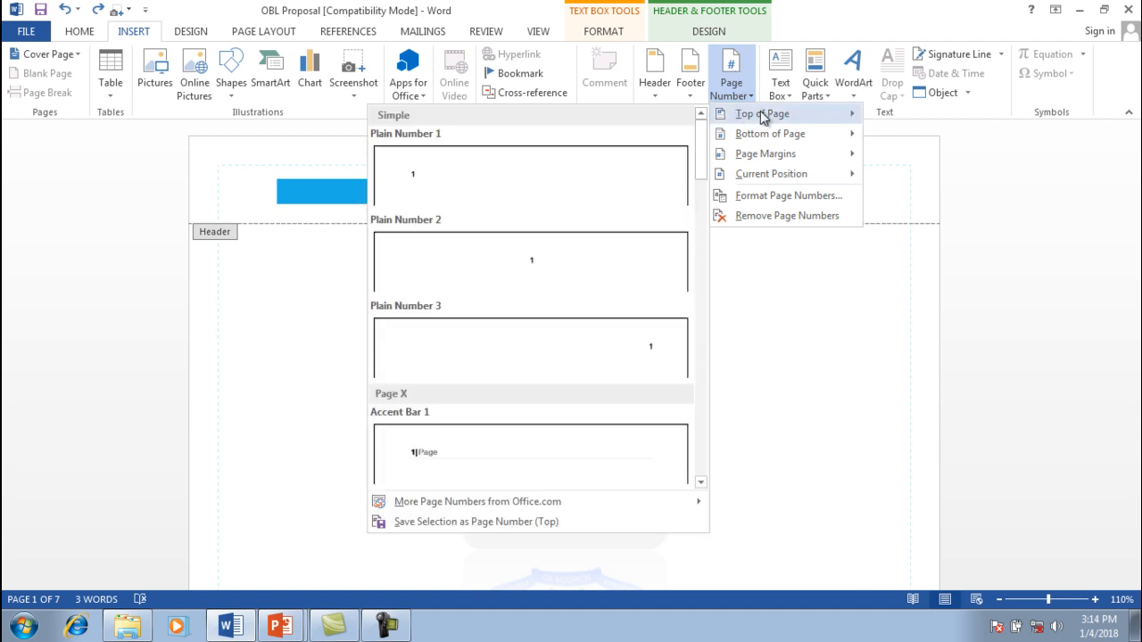
pyautogui.moveTo(733, 160)
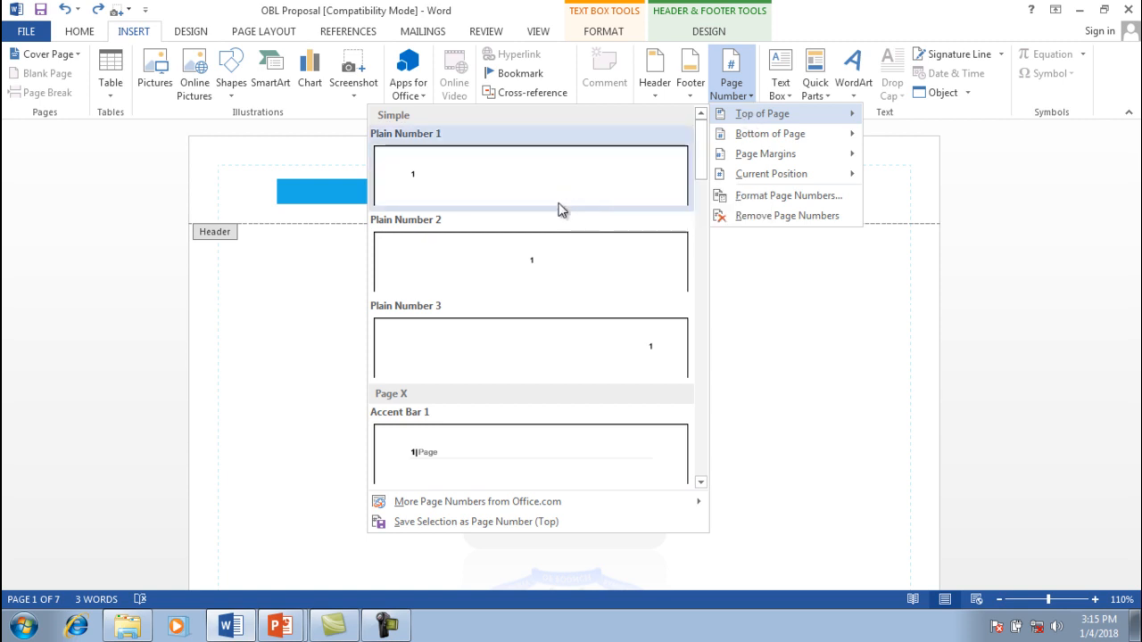
pyautogui.click(426, 450)
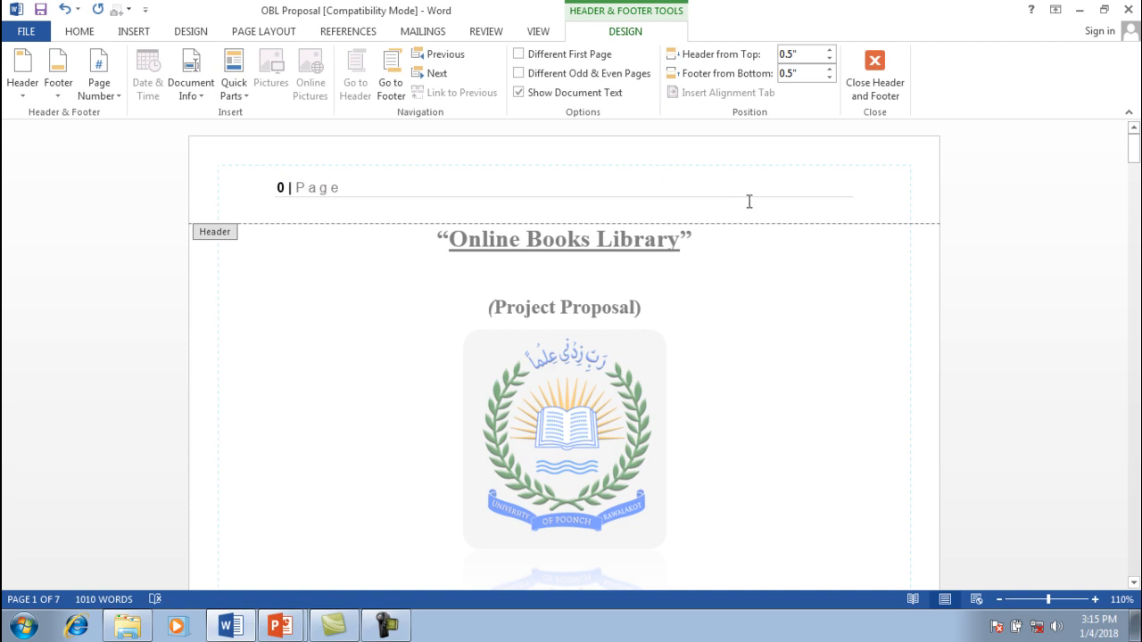
# - Examine the page numbers in the headers of the following pages, highlighting them on several pages
pyautogui.click(1133, 161)
pyautogui.moveTo(1134, 162); pyautogui.dragTo(1131, 224)
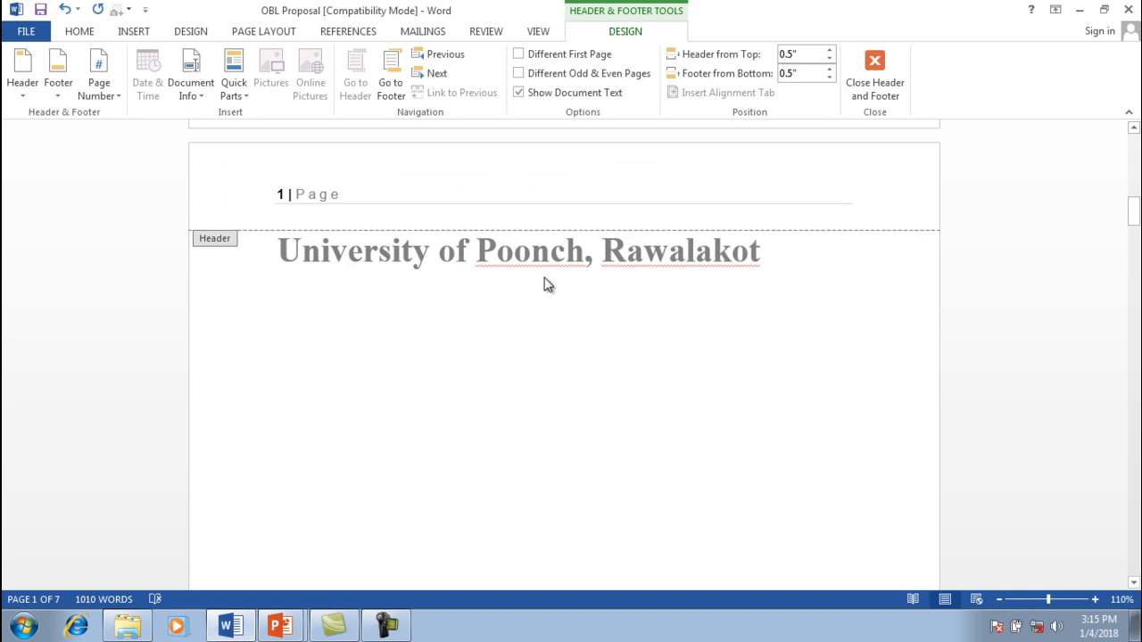
pyautogui.click(283, 194)
pyautogui.moveTo(283, 196); pyautogui.dragTo(275, 198)
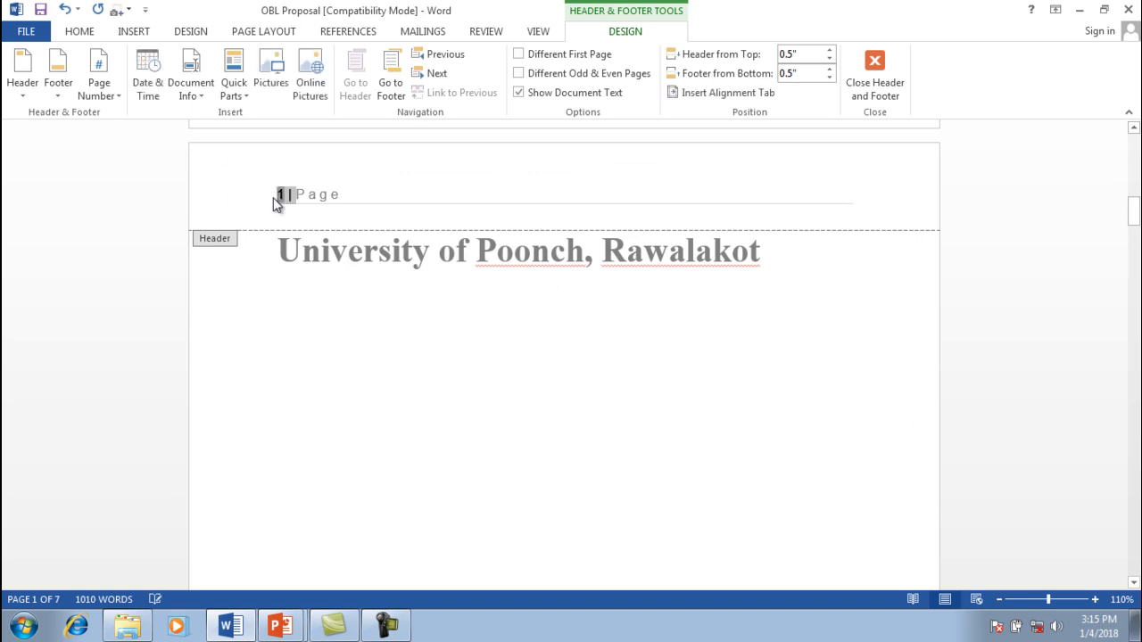
pyautogui.moveTo(1131, 225); pyautogui.dragTo(1133, 268)
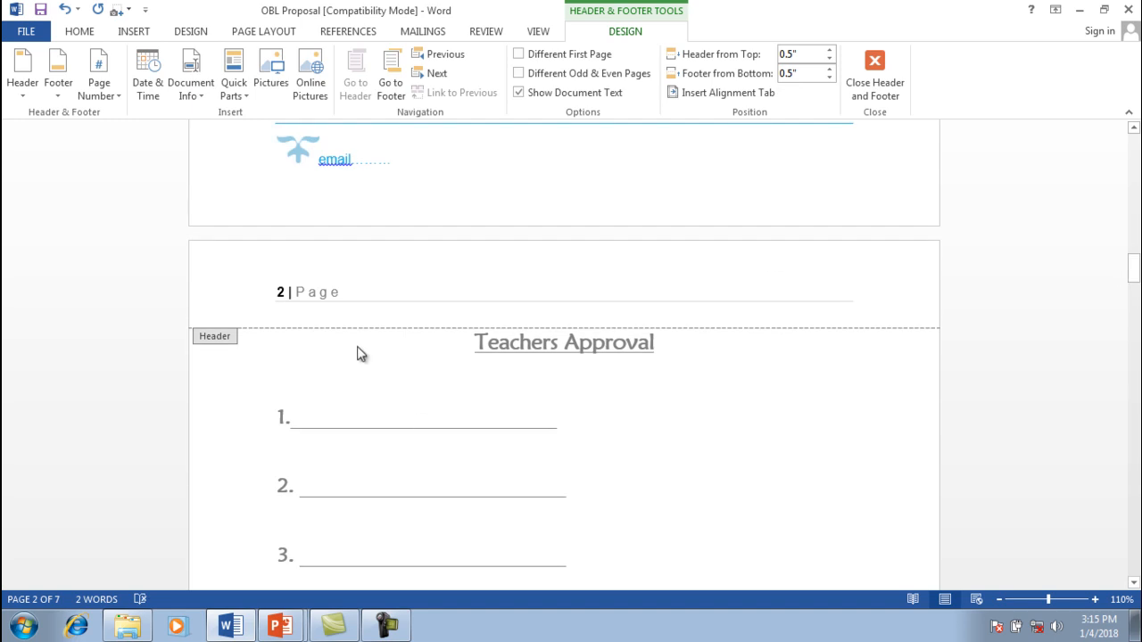
pyautogui.moveTo(341, 293); pyautogui.dragTo(252, 293)
pyautogui.click(1134, 266)
pyautogui.moveTo(1134, 266); pyautogui.dragTo(1133, 335)
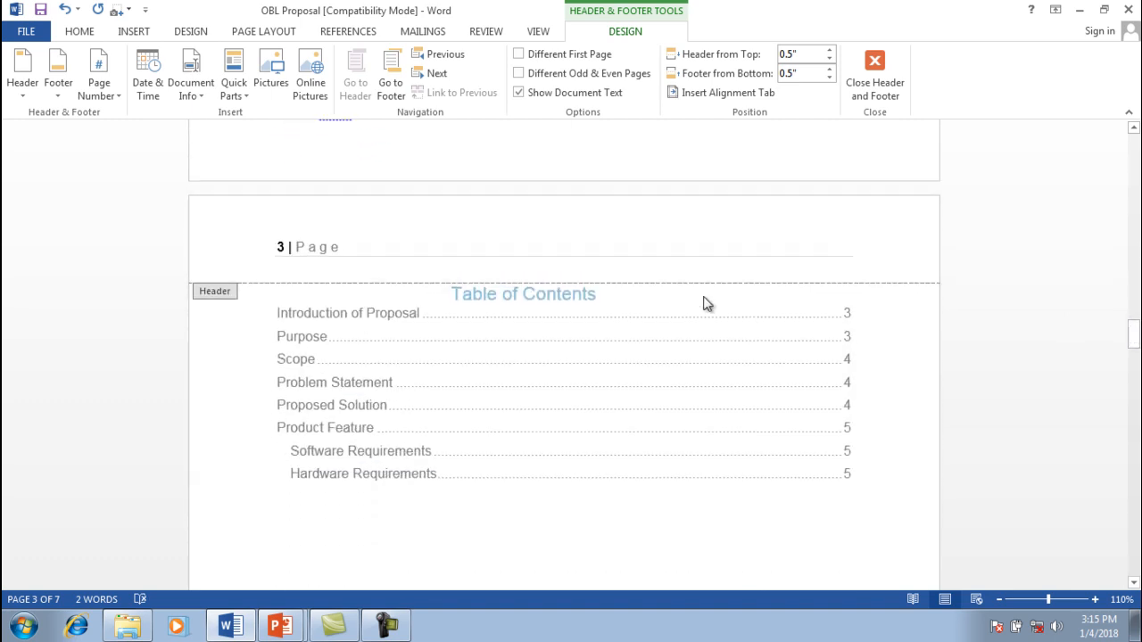
pyautogui.moveTo(341, 248); pyautogui.dragTo(276, 250)
pyautogui.moveTo(1136, 346); pyautogui.dragTo(1135, 379)
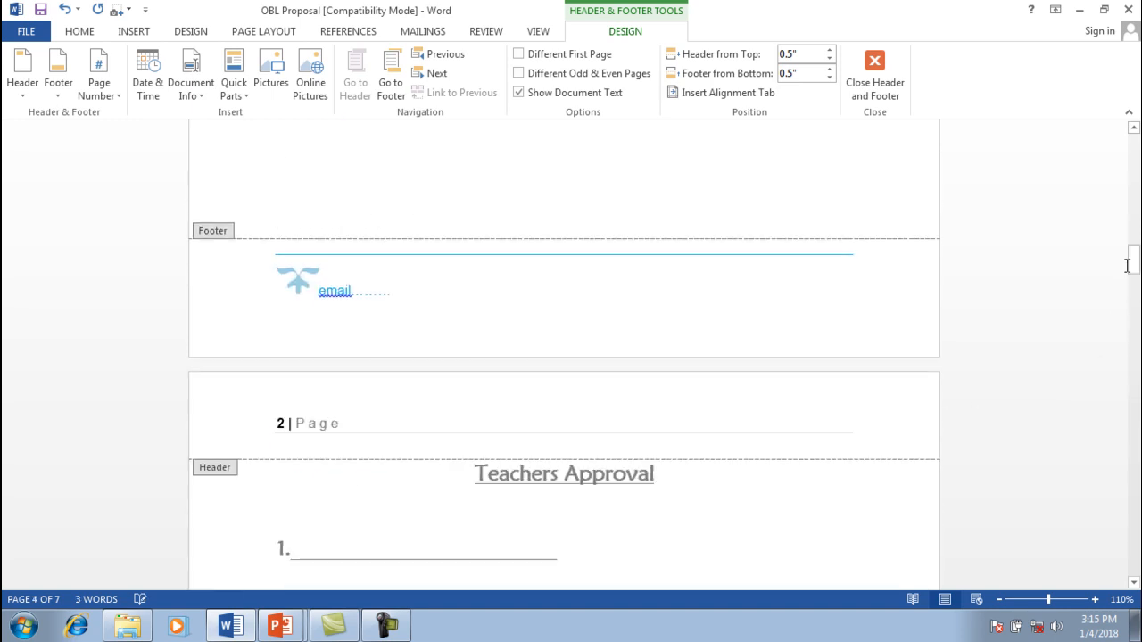
# - Switch to the PowerPoint slide show and advance to the closing "Thanks for Watching" slide
pyautogui.click(135, 33)
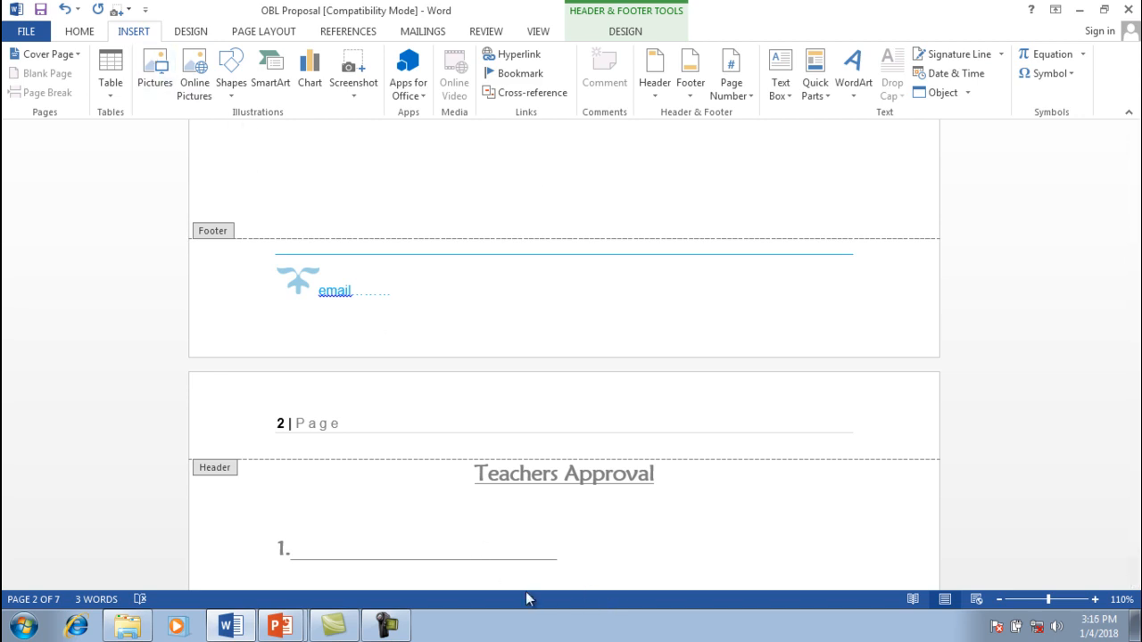
pyautogui.click(280, 626)
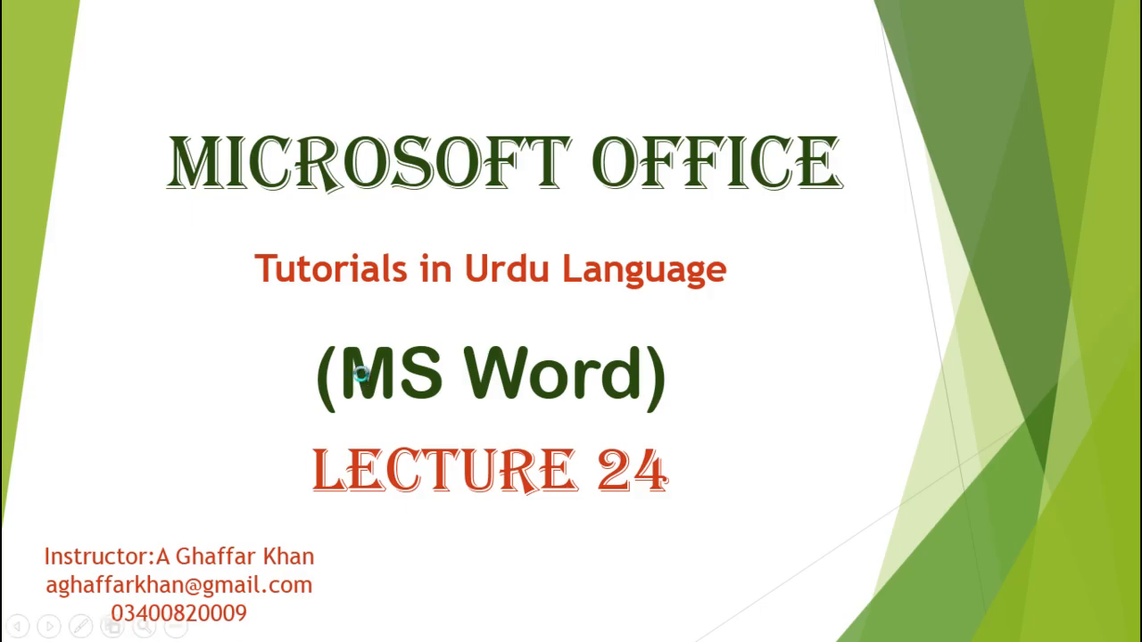
pyautogui.click(361, 374)
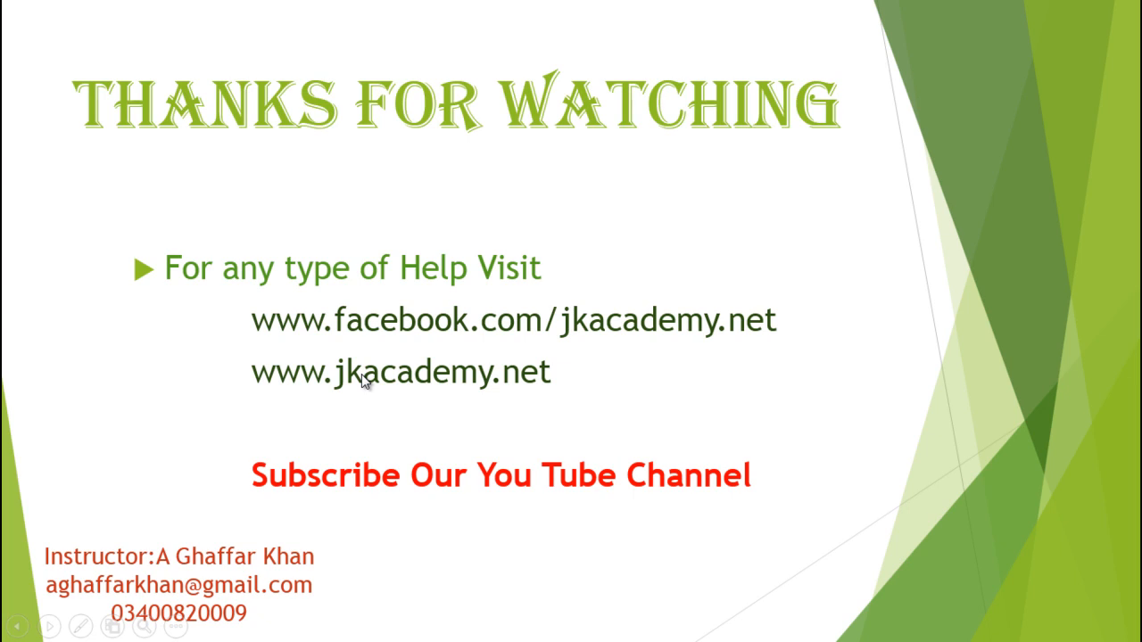